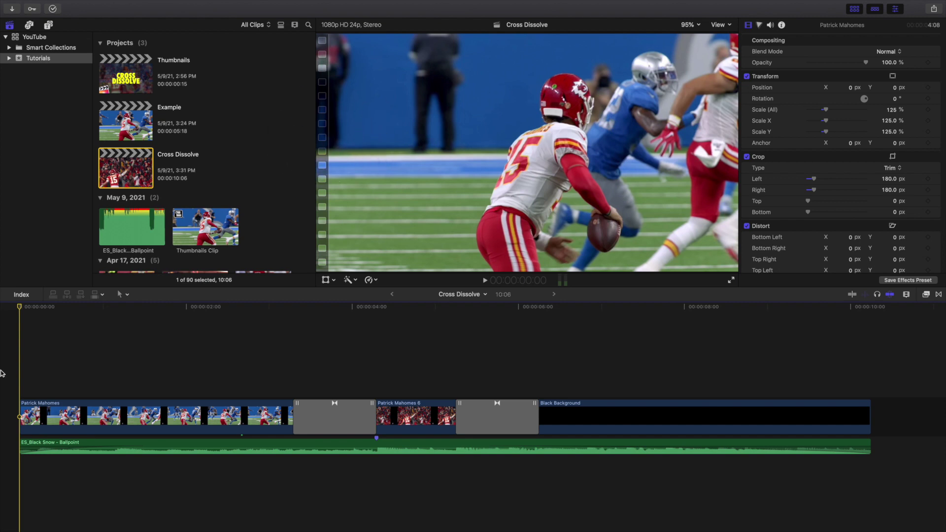
# - Play the Cross Dissolve project from the start several times to review its transitions, and return to the beginning
pyautogui.press('space')
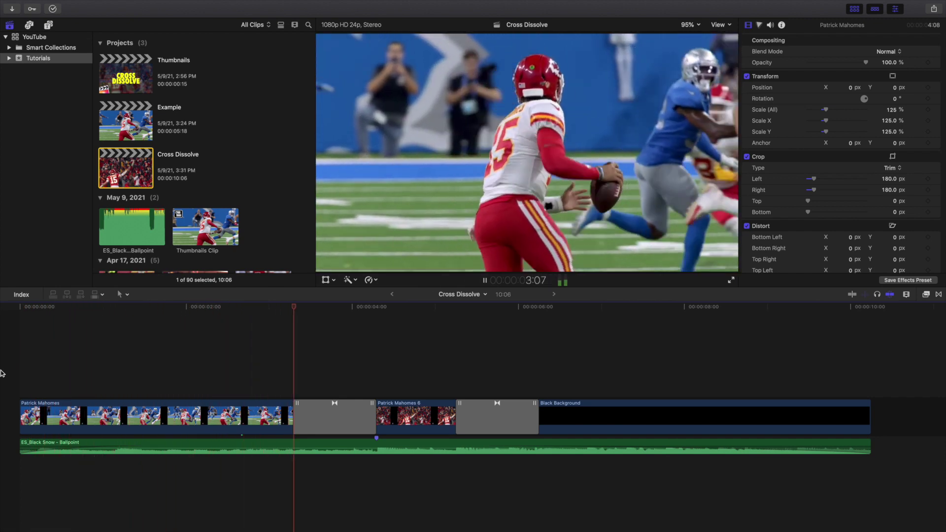
pyautogui.press('space')
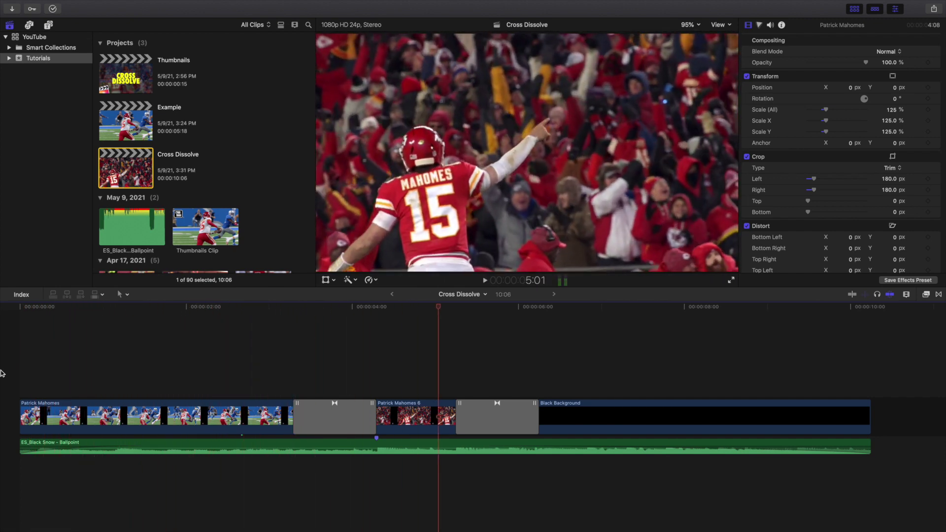
pyautogui.press('Home')
pyautogui.press('space')
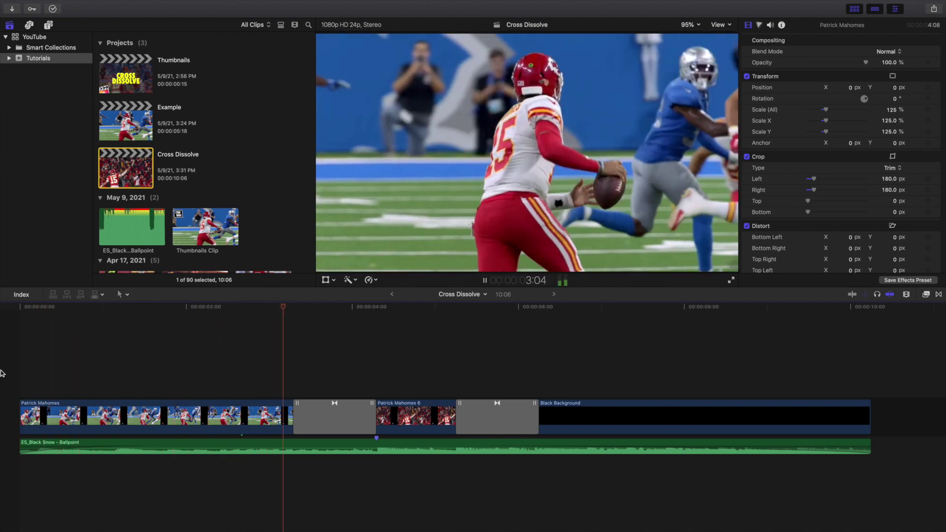
pyautogui.press('Home')
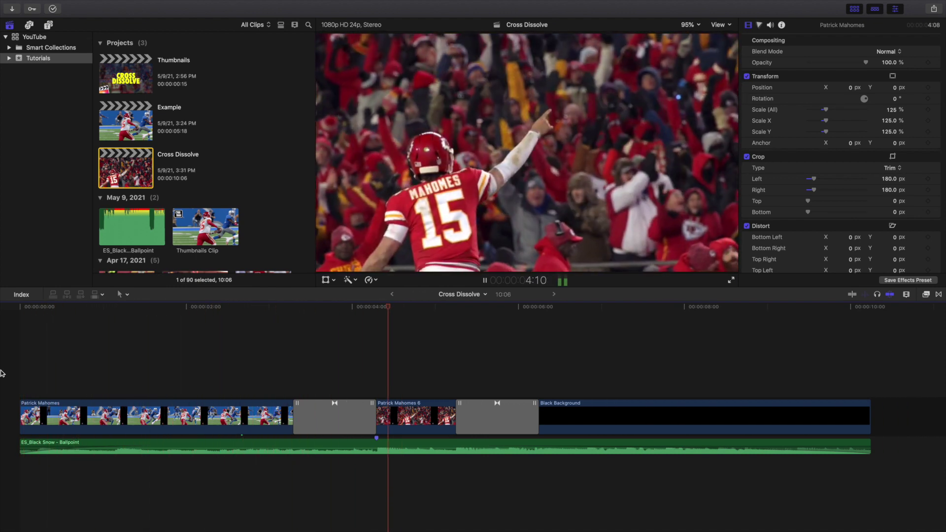
pyautogui.press('Home')
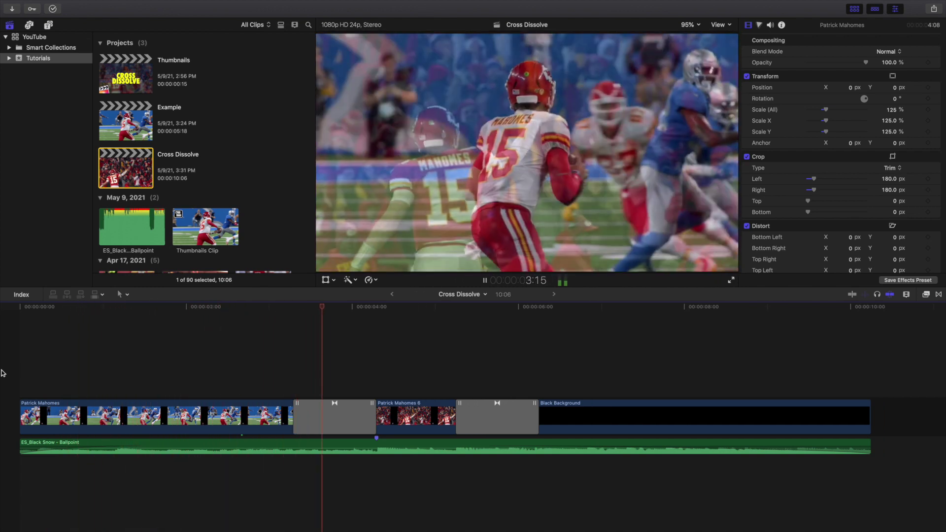
pyautogui.press('Home')
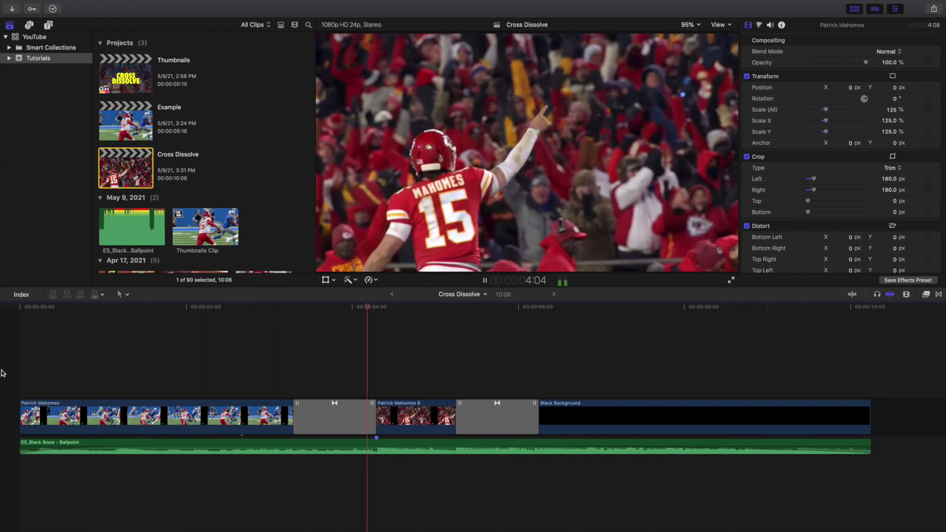
pyautogui.press('space')
pyautogui.press('Home')
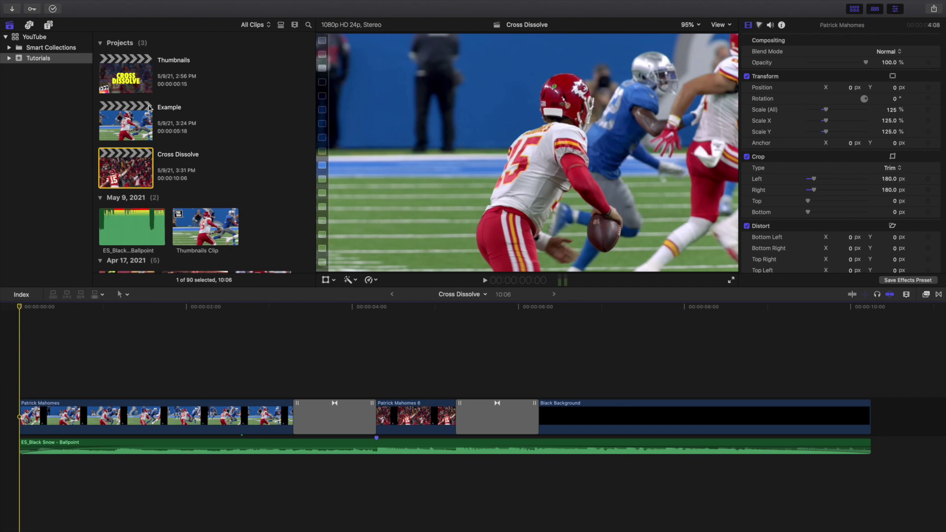
# - Open the Example project in the timeline
pyautogui.doubleClick(128, 115)
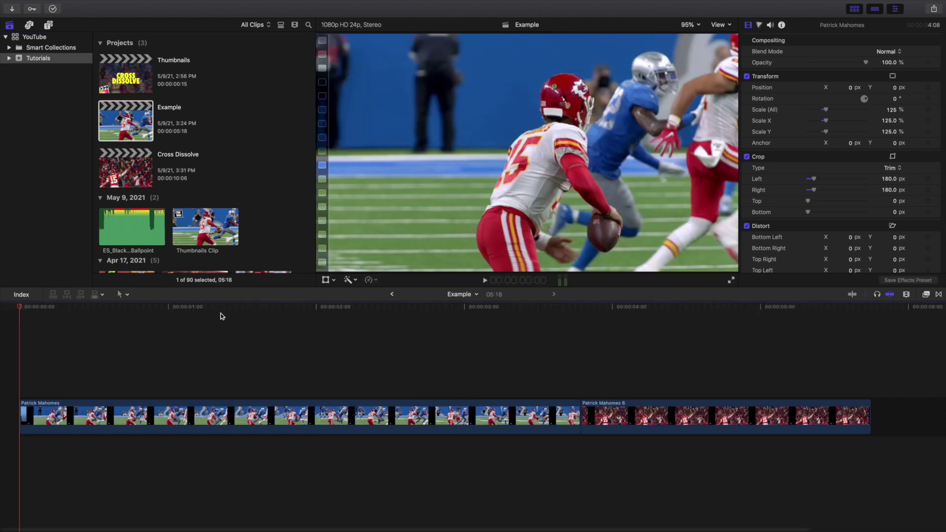
pyautogui.press('super+equal')
pyautogui.press('super+minus')
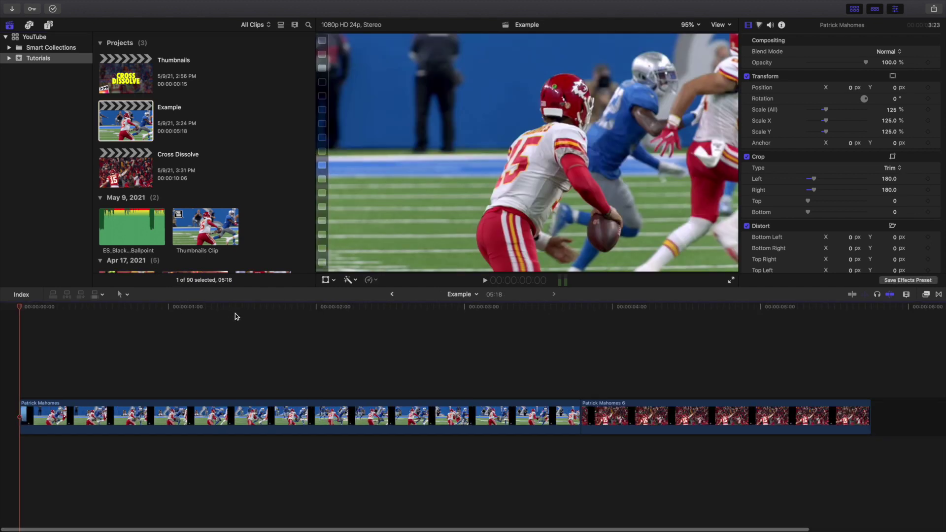
# - Search all installed transitions for "fade" and clear the search
pyautogui.click(939, 294)
pyautogui.click(747, 319)
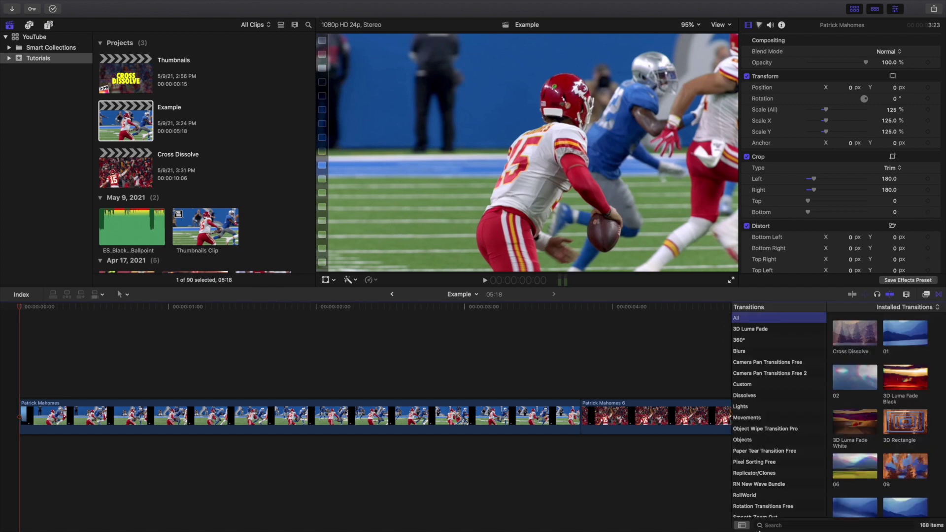
pyautogui.click(773, 525)
pyautogui.write('f')
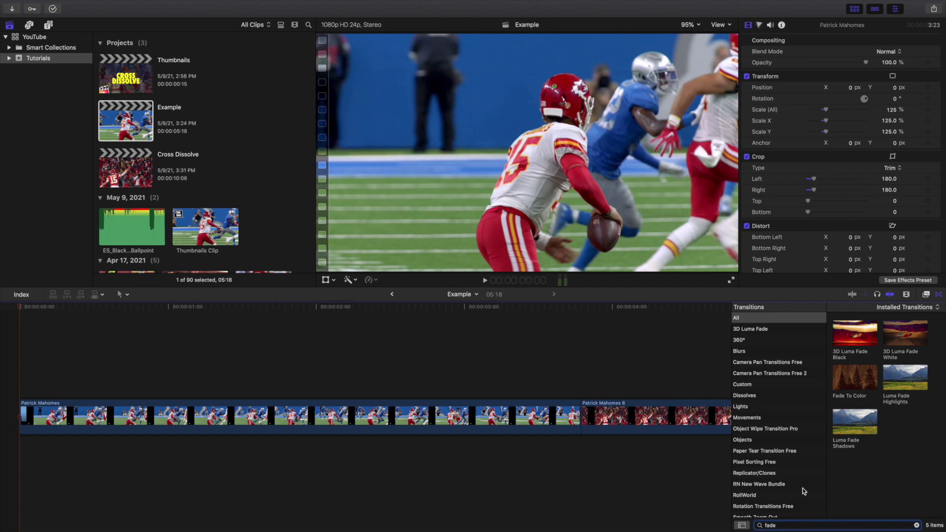
pyautogui.press('BackSpace')
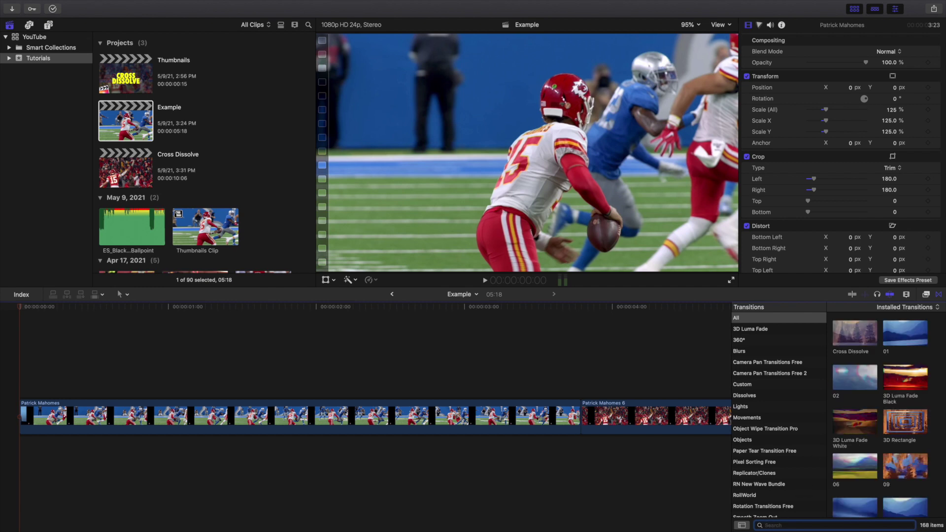
# - Search the transitions for "cross" and add Cross Dissolve at the cut between the Patrick Mahomes and Patrick Mahomes 6 clips
pyautogui.write('cross')
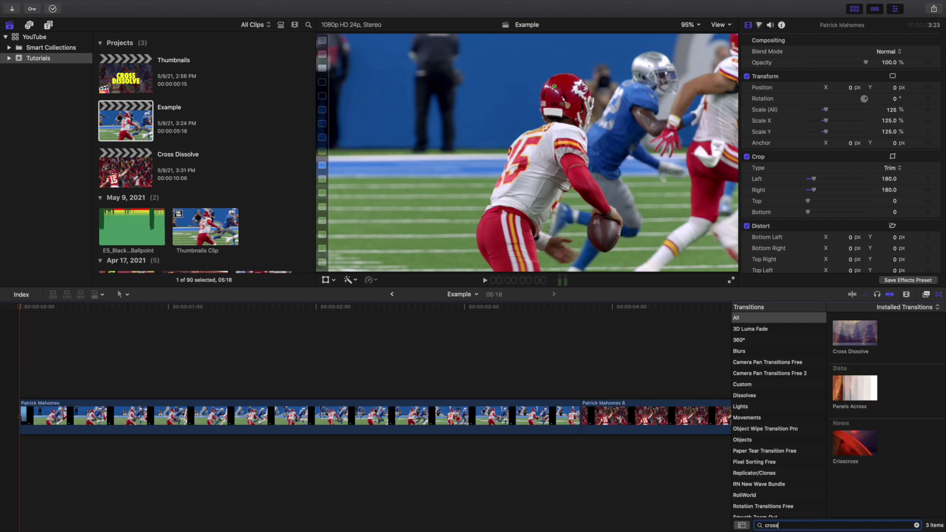
pyautogui.moveTo(848, 337); pyautogui.dragTo(581, 415)
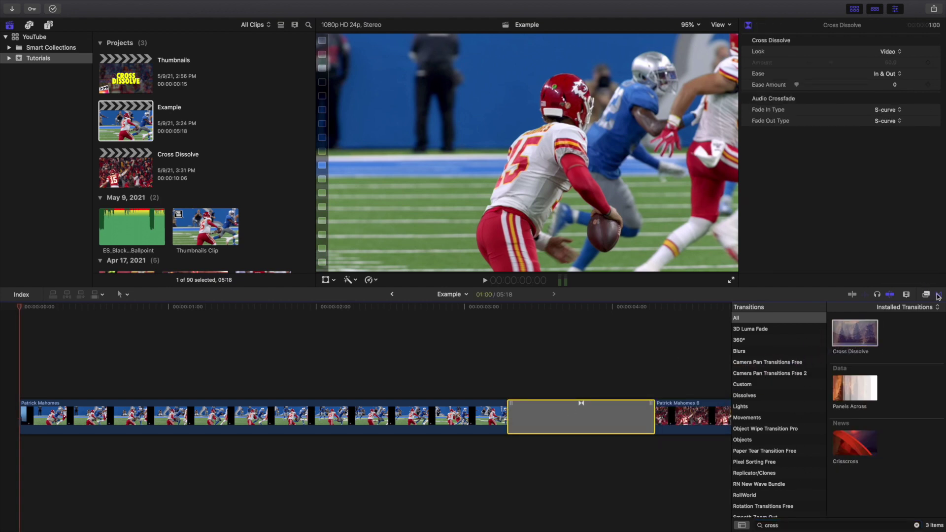
pyautogui.click(938, 295)
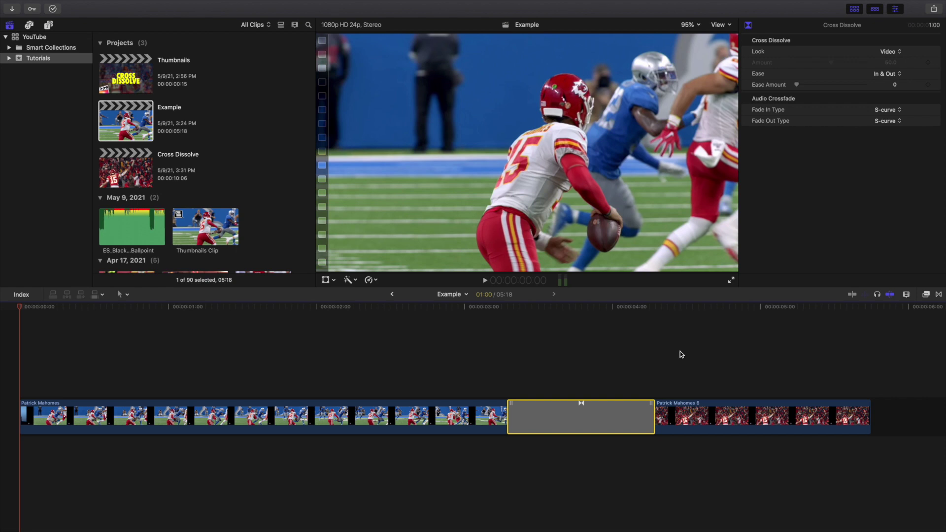
# - Play the Example timeline from the start to review the dissolve between the two clips
pyautogui.click(19, 390)
pyautogui.press('super+minus')
pyautogui.press('super+minus')
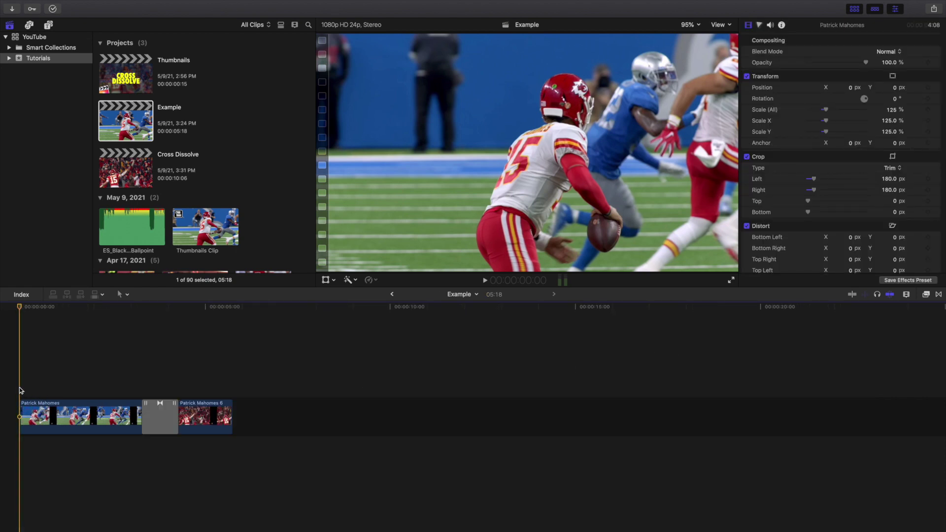
pyautogui.press('super+equal')
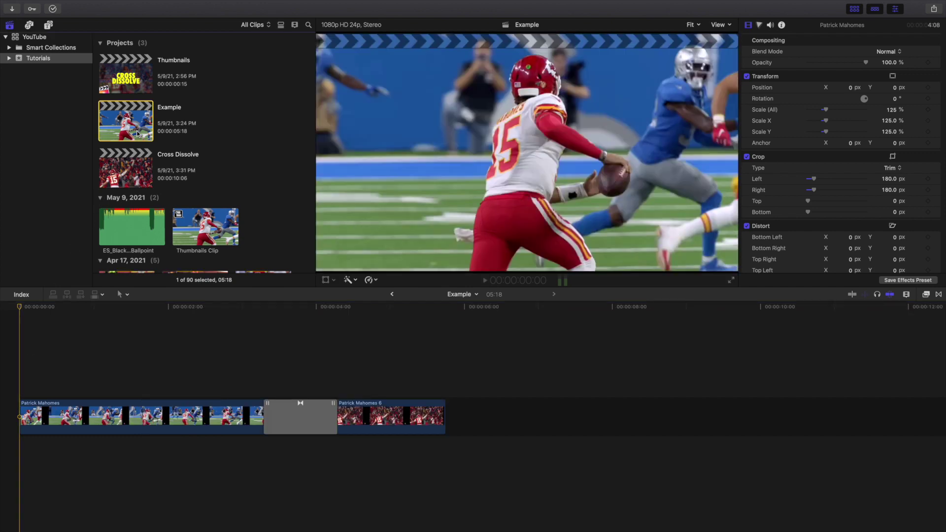
pyautogui.press('space')
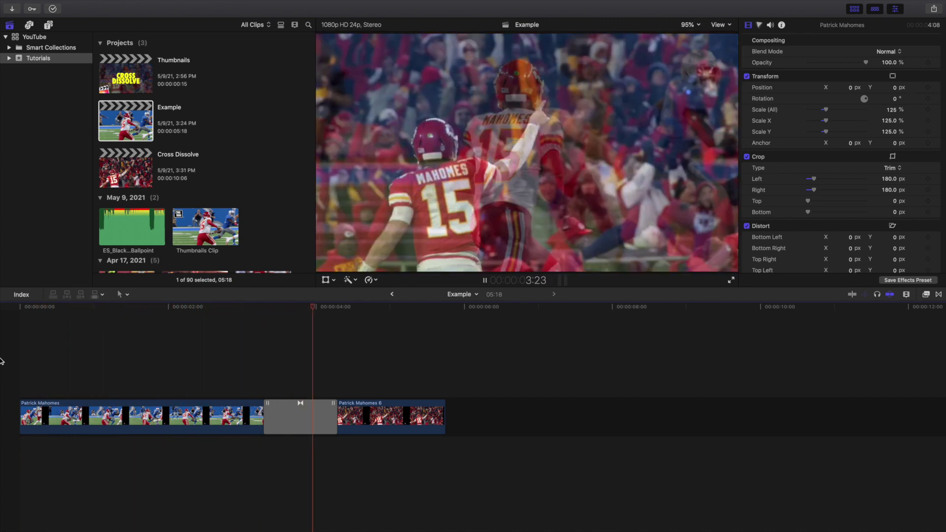
pyautogui.click(183, 355)
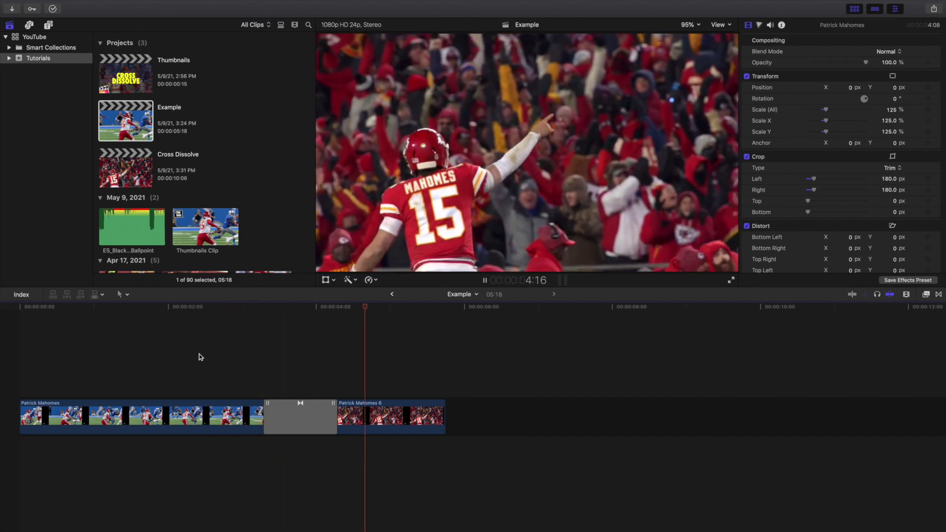
pyautogui.click(201, 357)
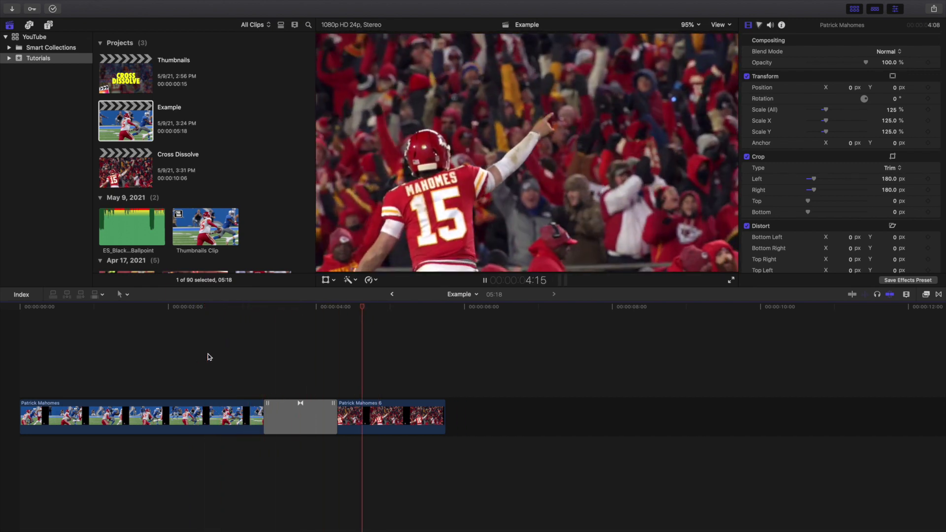
pyautogui.press('space')
# - Inspect the settings of the Cross Dissolve between the two clips and replay the Example timeline
pyautogui.click(299, 408)
pyautogui.click(299, 412)
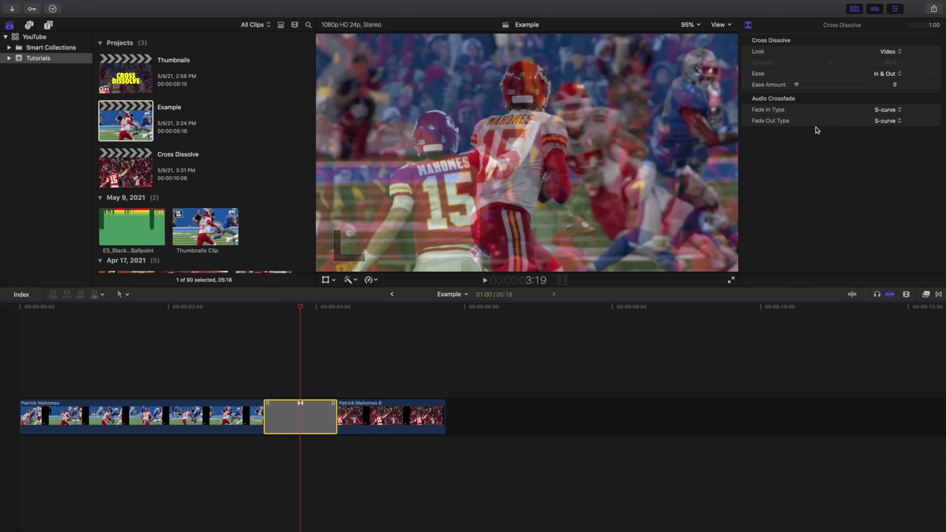
pyautogui.click(6, 370)
pyautogui.press('space')
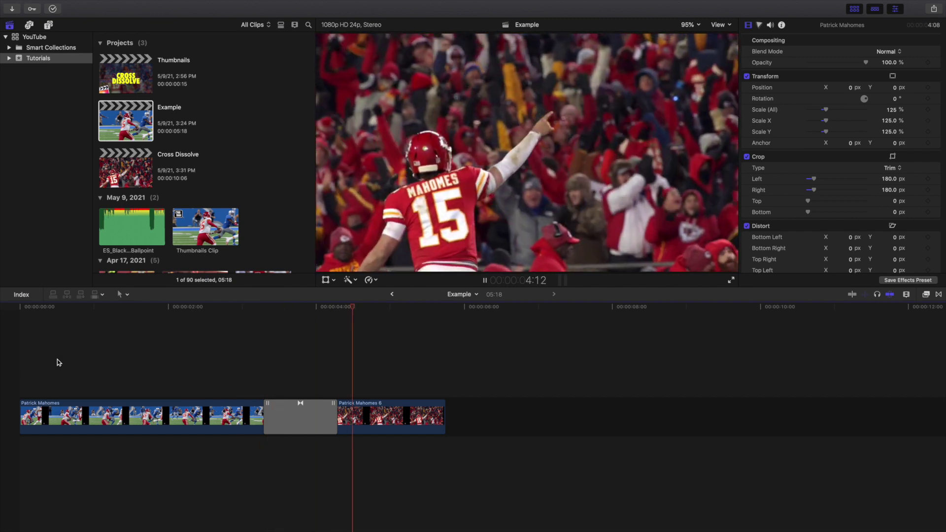
pyautogui.click(155, 358)
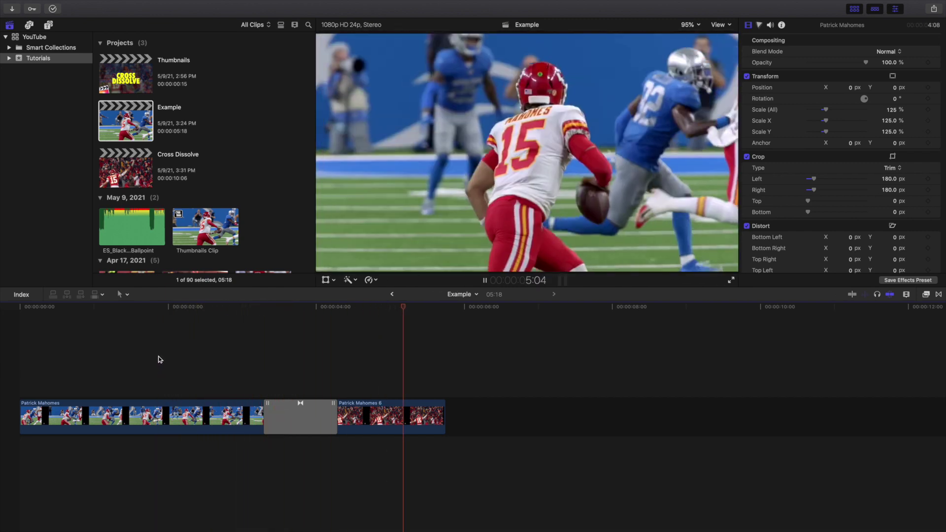
pyautogui.click(159, 360)
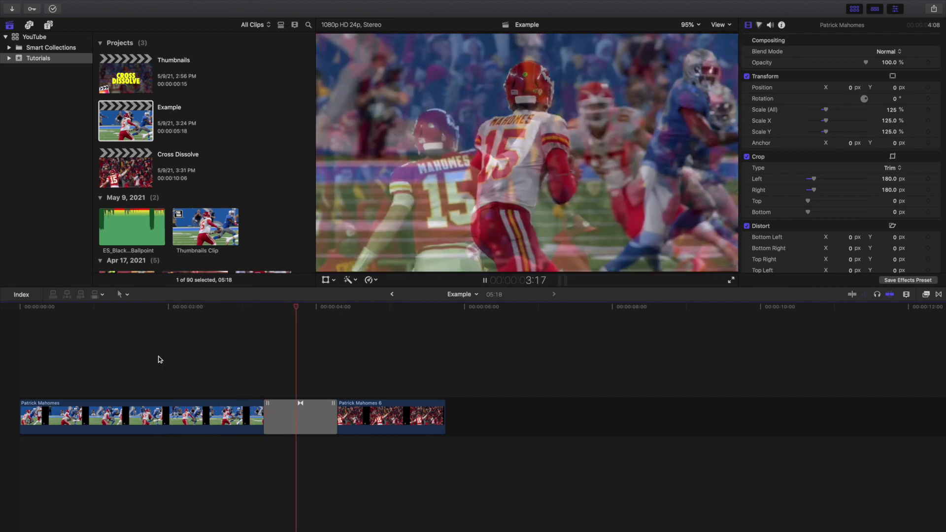
pyautogui.press('space')
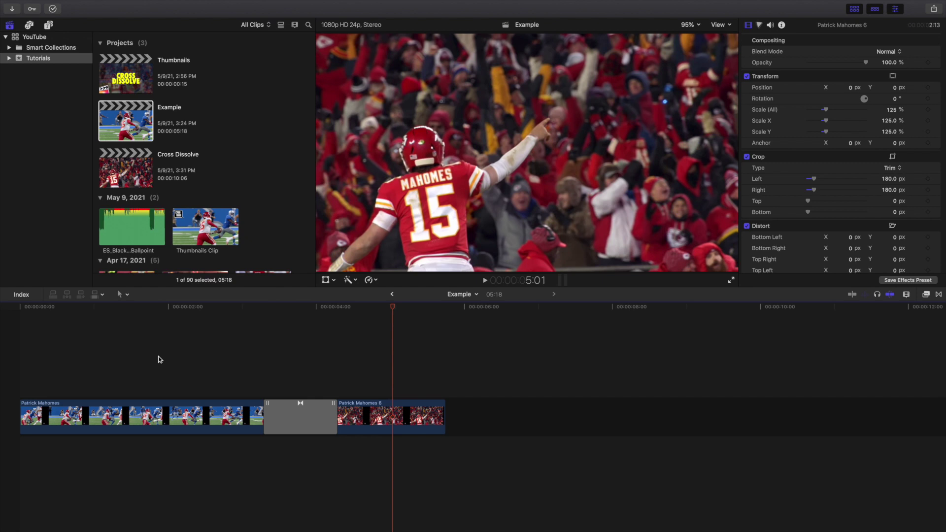
# - Reopen the Cross Dissolve project and play part of its first clip
pyautogui.doubleClick(131, 183)
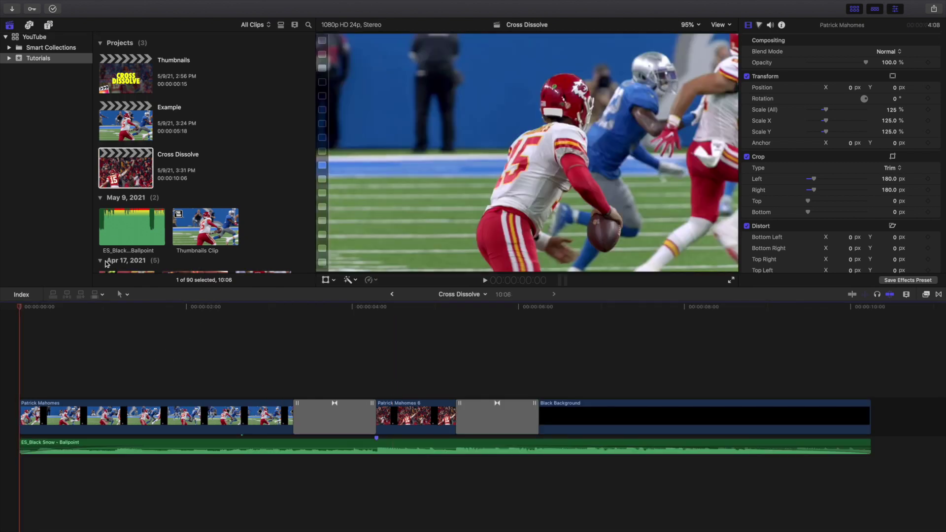
pyautogui.click(146, 392)
pyautogui.click(164, 391)
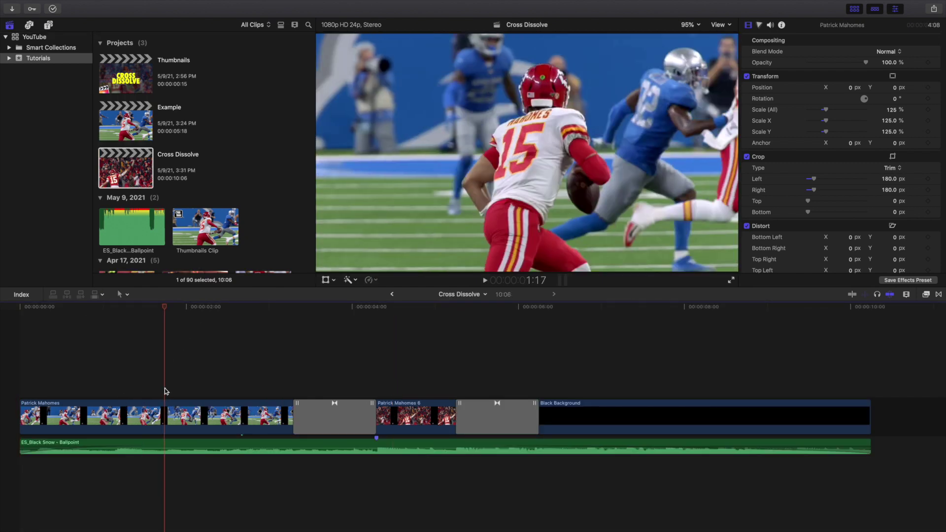
pyautogui.click(195, 378)
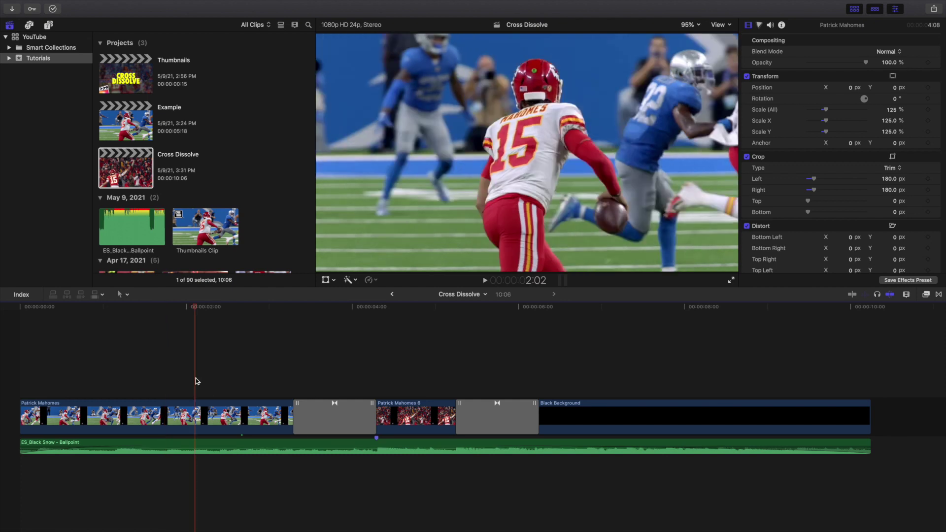
pyautogui.click(140, 384)
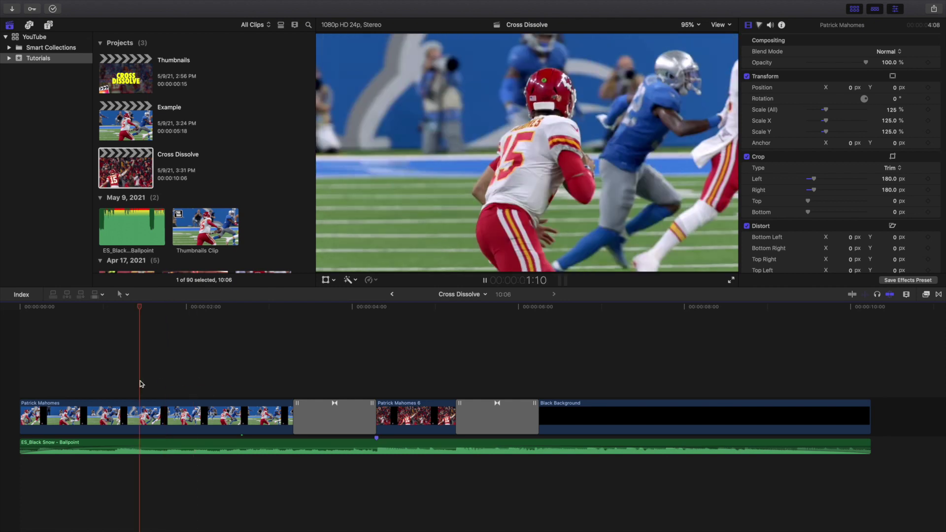
pyautogui.press('space')
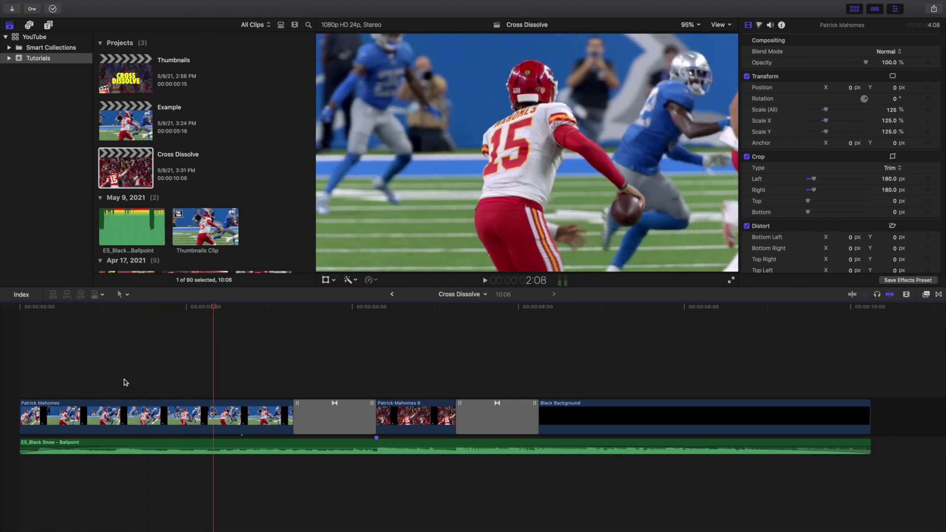
# - Split the ES_Black Snow - Ballpoint music clip with the playhead at 1:21 and select its second part
pyautogui.click(116, 381)
pyautogui.press('space')
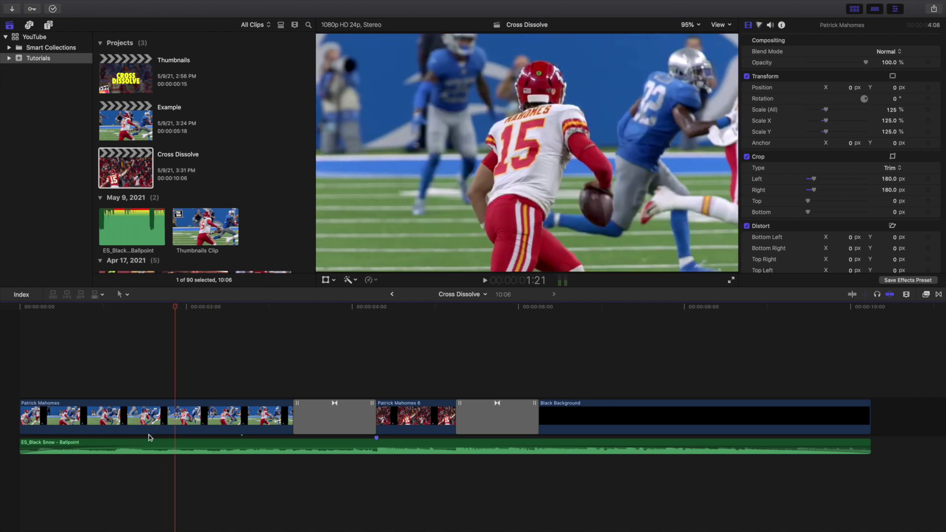
pyautogui.click(174, 449)
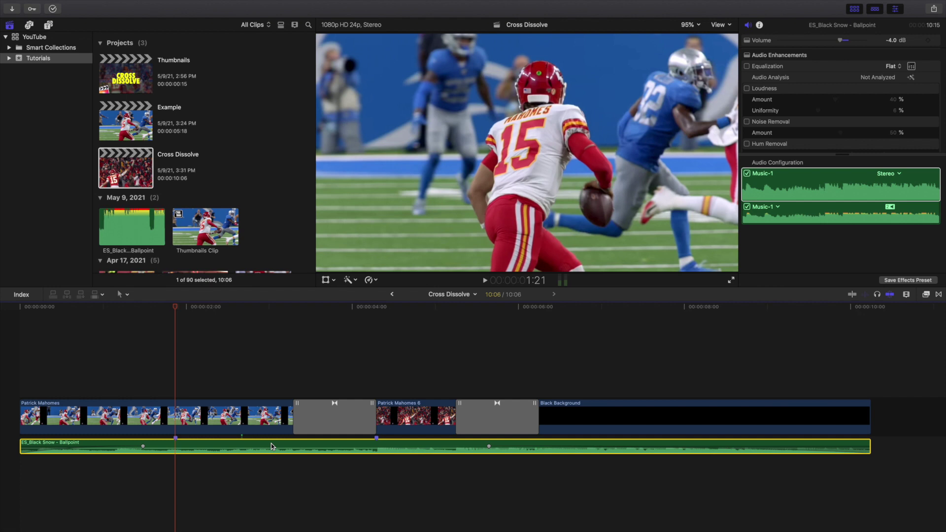
pyautogui.press('super+b')
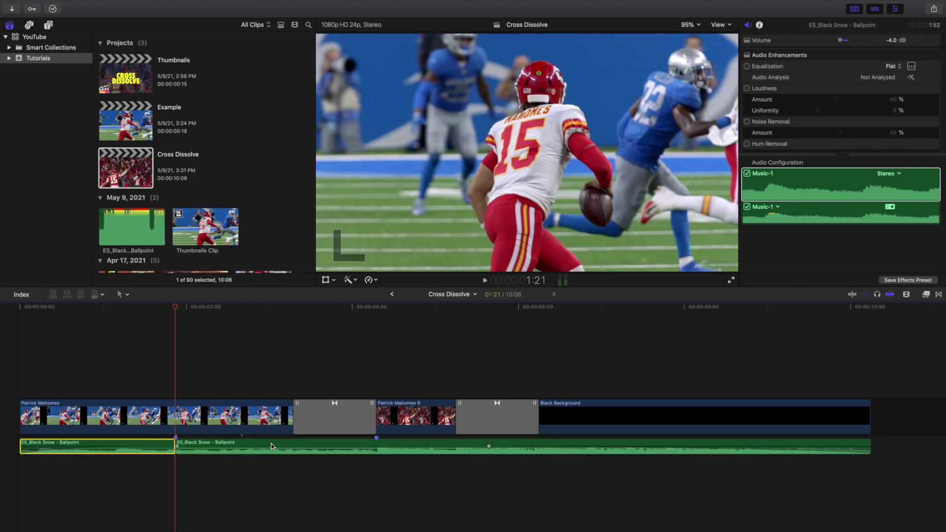
pyautogui.click(271, 447)
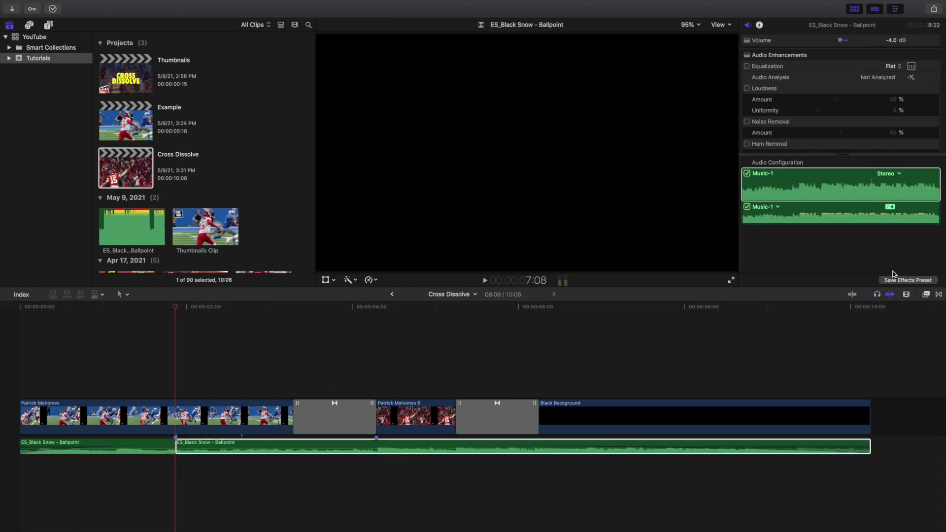
pyautogui.press('l')
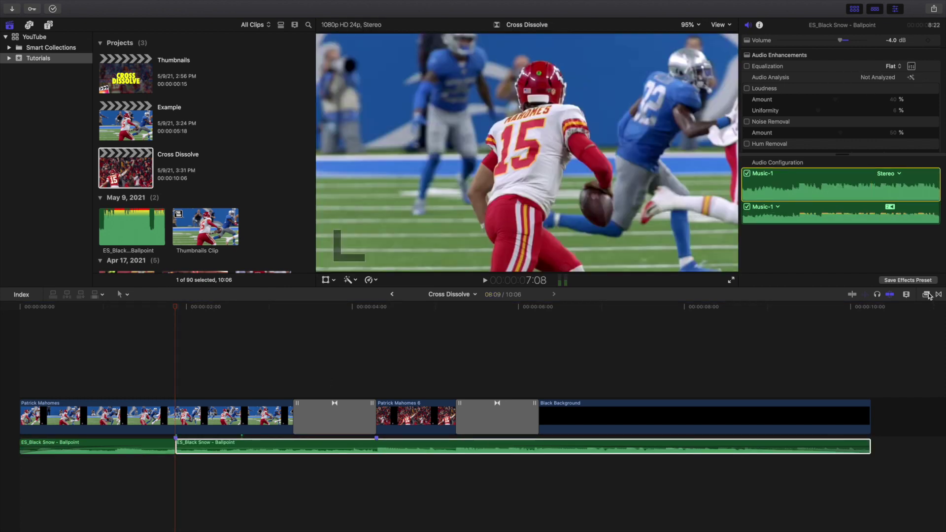
# - Find the Muffled audio effect by searching for "muffle" and apply it to the second part of the ES_Black Snow - Ballpoint clip
pyautogui.click(926, 294)
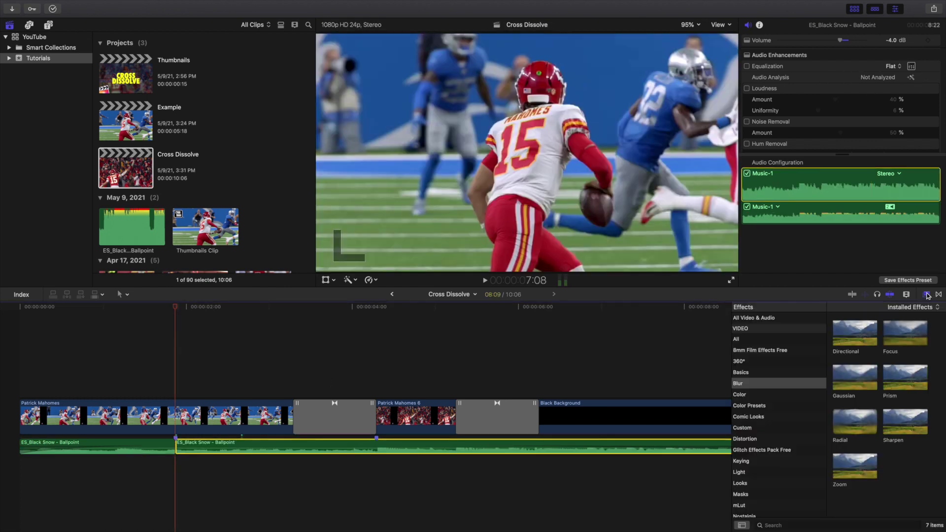
pyautogui.click(764, 340)
pyautogui.scroll(-10, 753, 454)
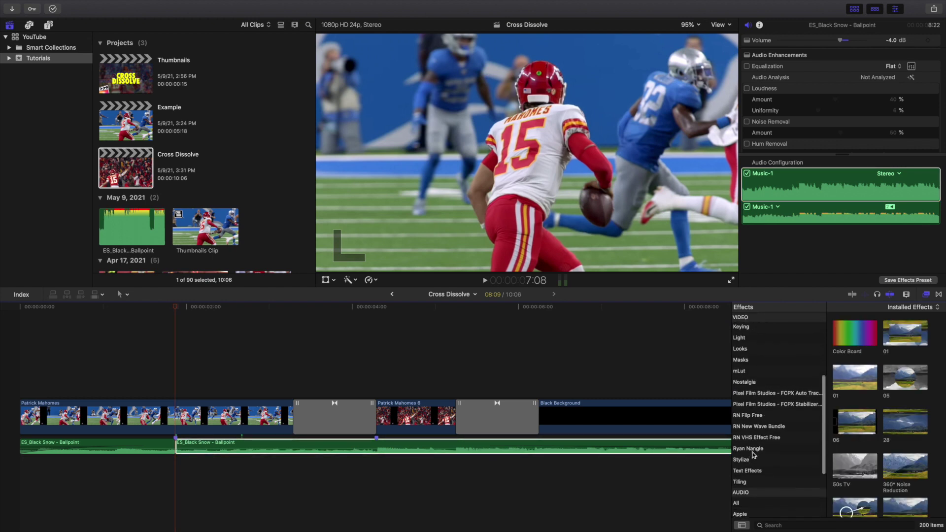
pyautogui.click(744, 436)
pyautogui.click(781, 523)
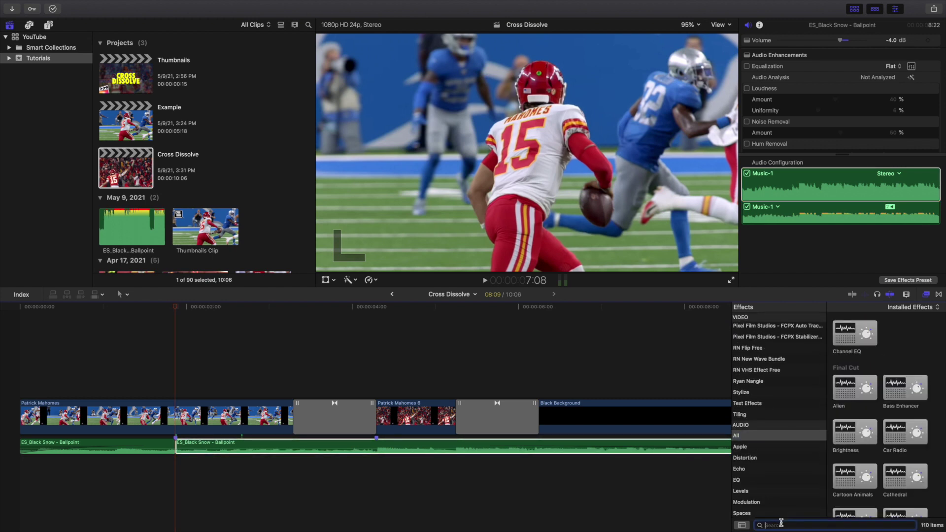
pyautogui.write('muffle')
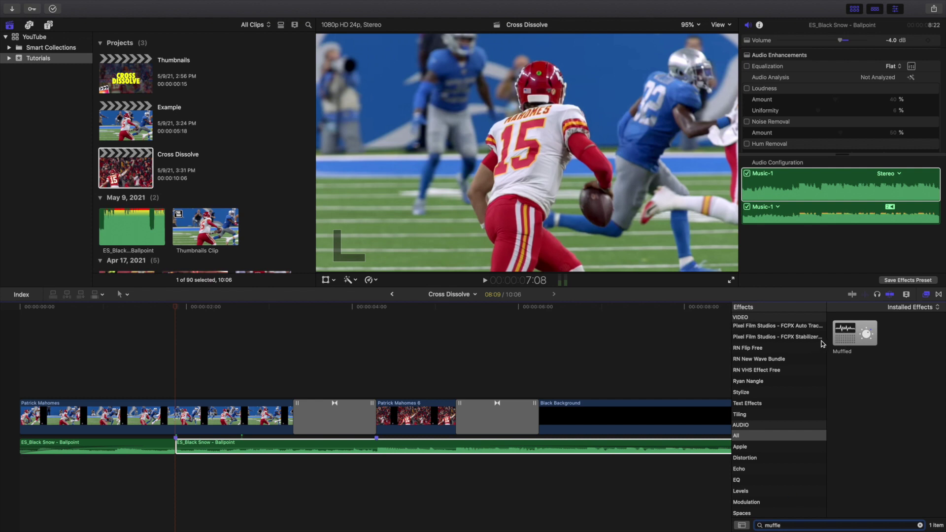
pyautogui.moveTo(850, 334); pyautogui.dragTo(364, 446)
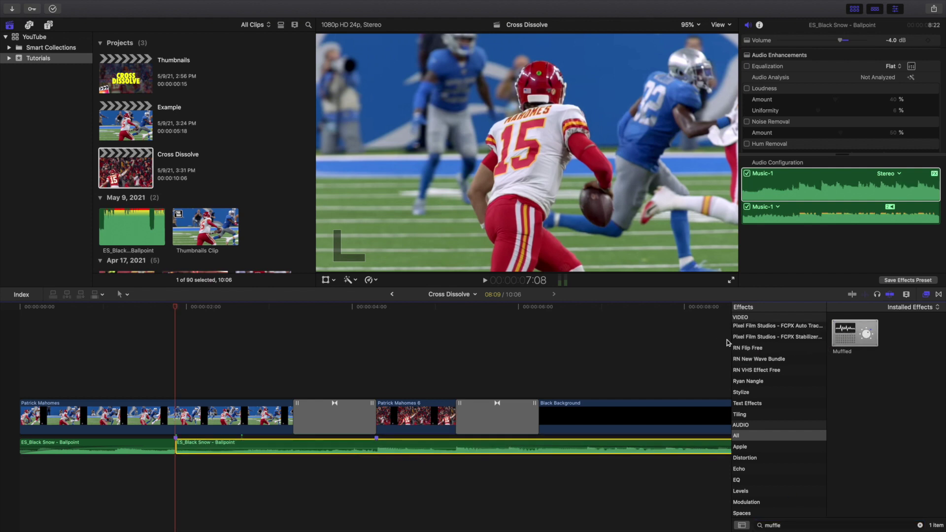
pyautogui.click(926, 294)
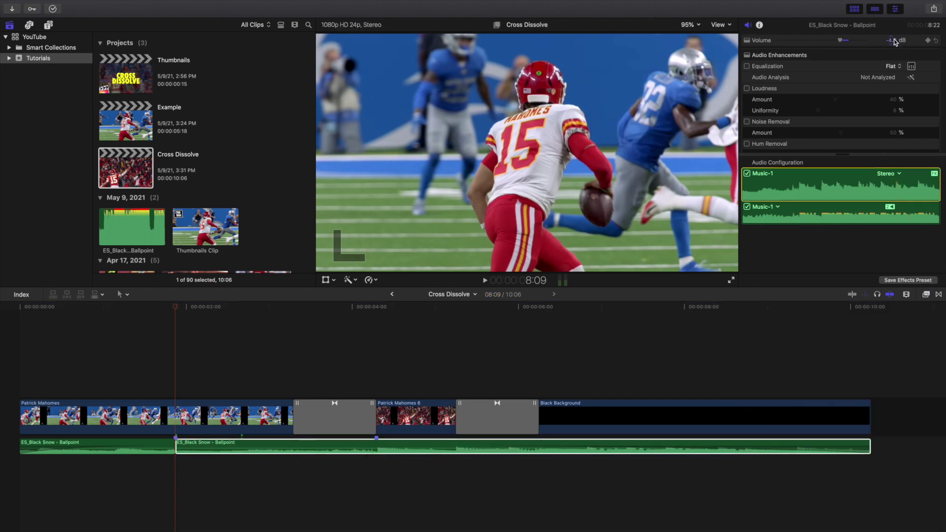
# - Set the volume of the second music part to -7.4 dB and review its audio settings
pyautogui.moveTo(891, 41); pyautogui.dragTo(890, 40)
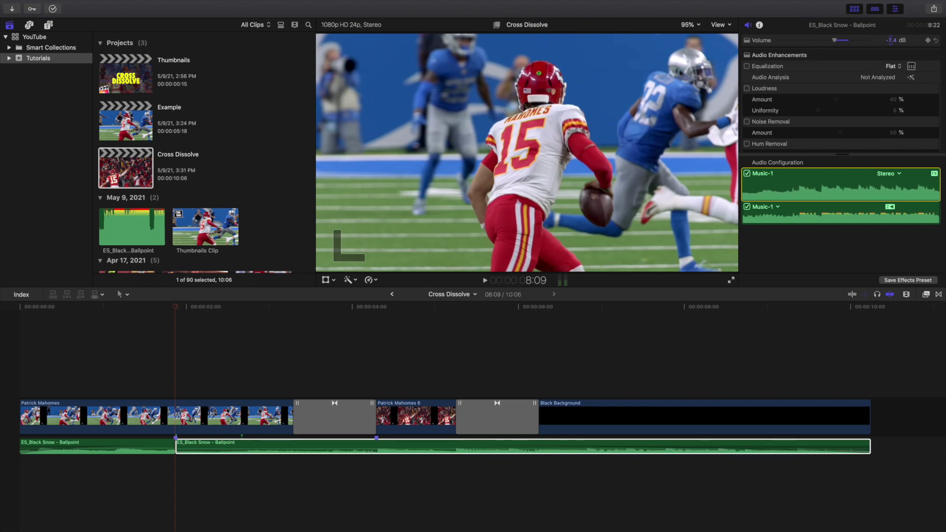
pyautogui.click(149, 379)
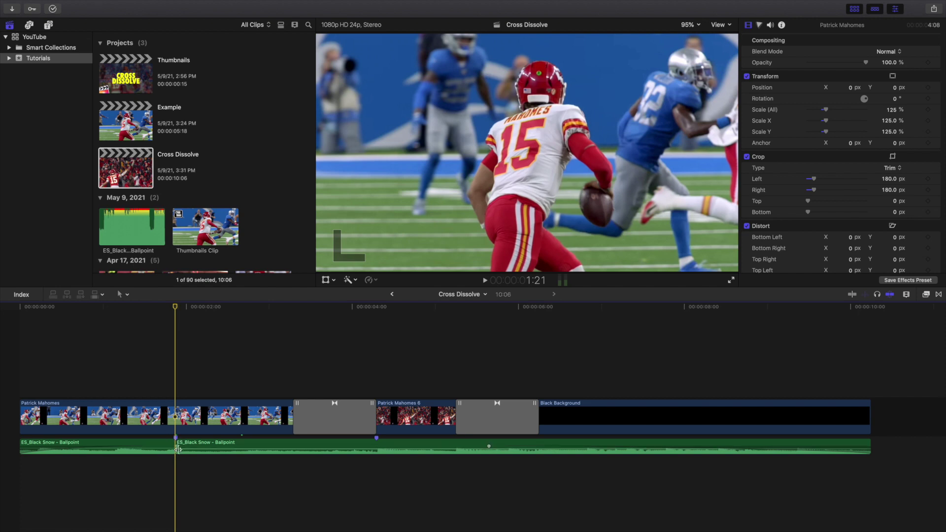
pyautogui.click(188, 448)
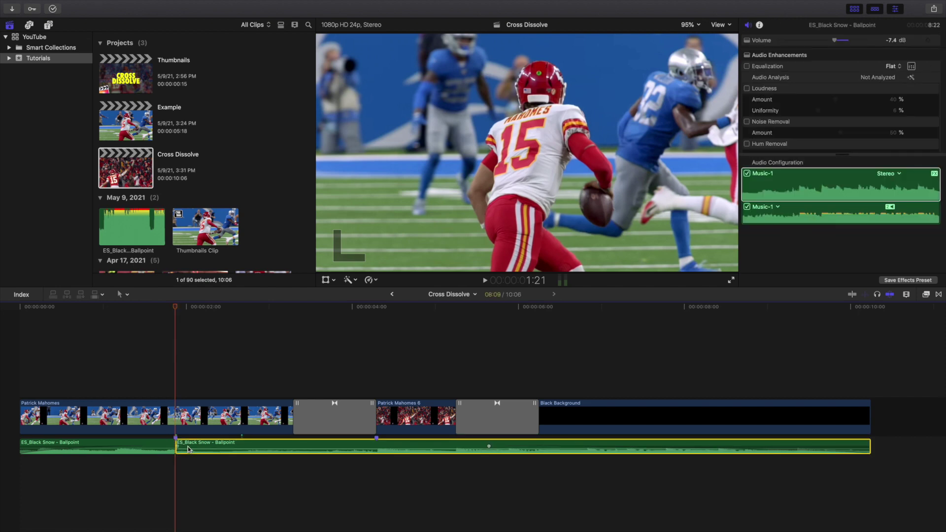
pyautogui.click(771, 131)
pyautogui.scroll(-3, 794, 123)
pyautogui.scroll(3, 803, 122)
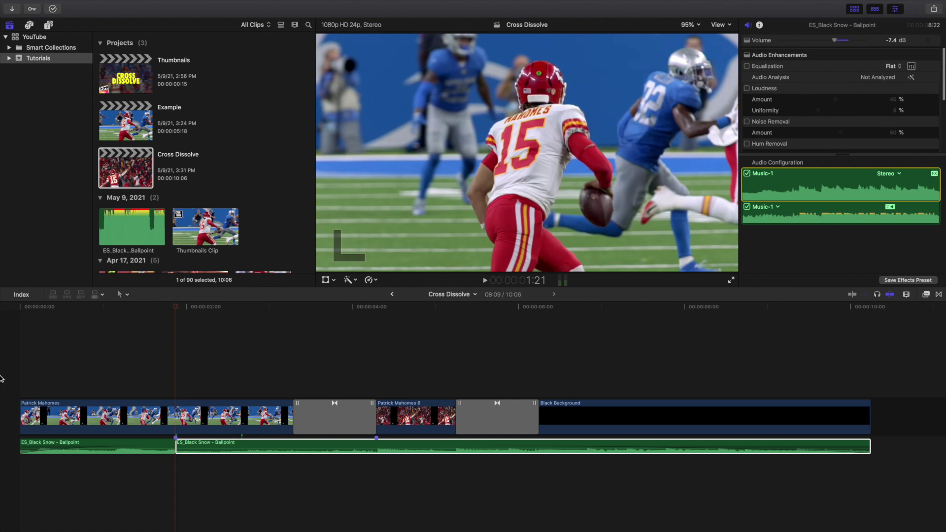
# - Play the timeline from the start and replay the section around the music split to hear the muffled change
pyautogui.click(1, 379)
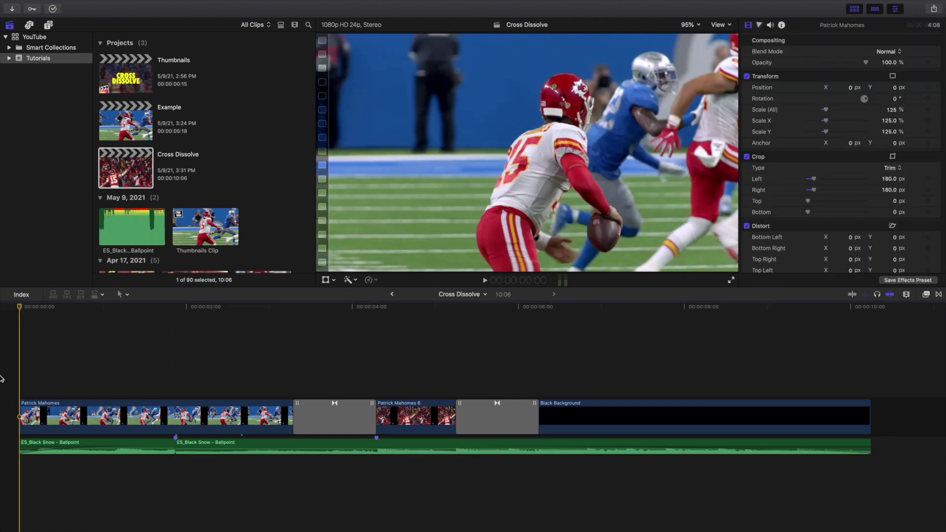
pyautogui.press('space')
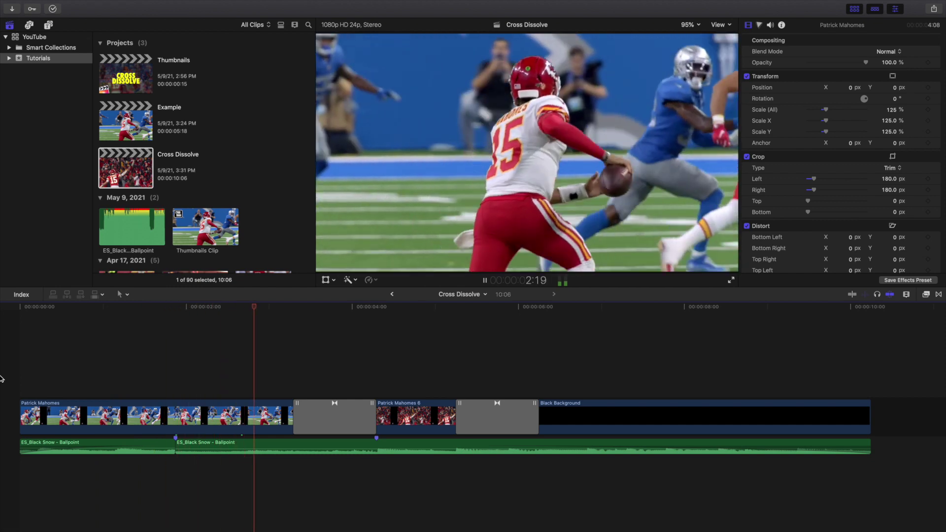
pyautogui.press('Home')
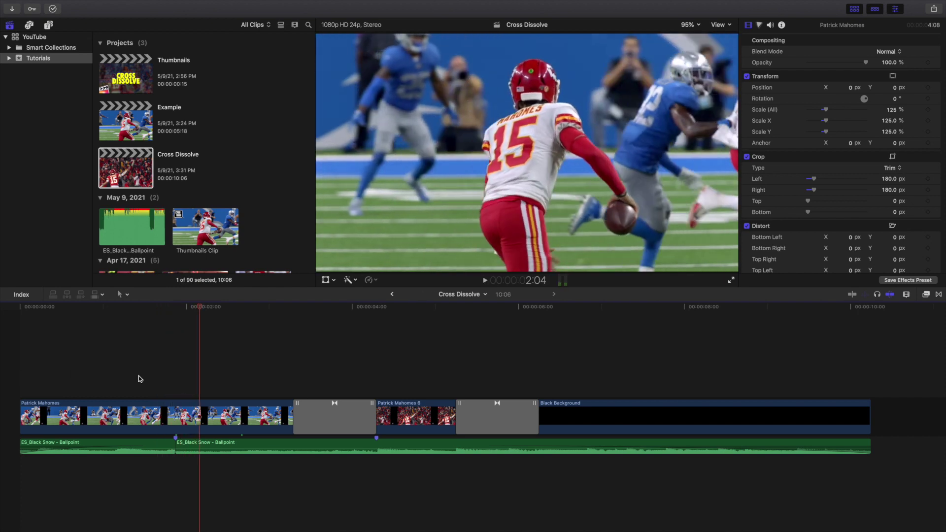
pyautogui.click(167, 380)
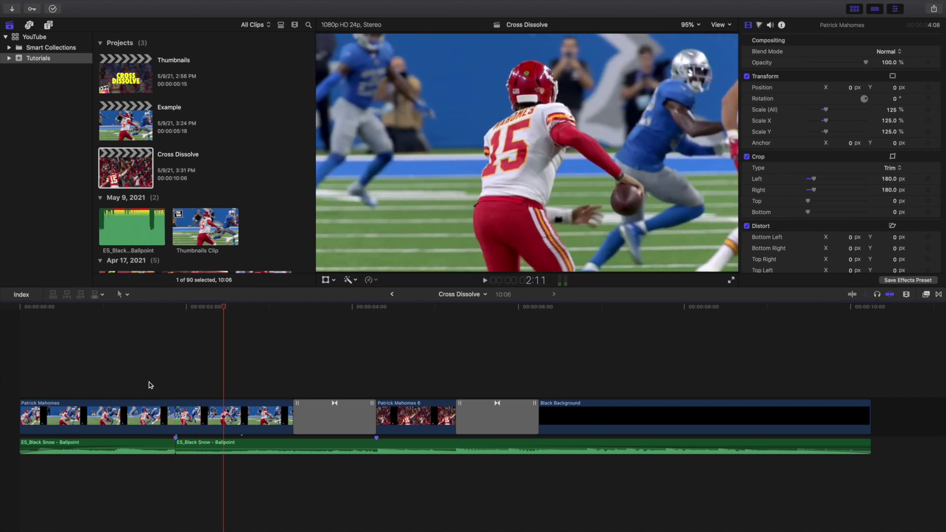
pyautogui.click(148, 383)
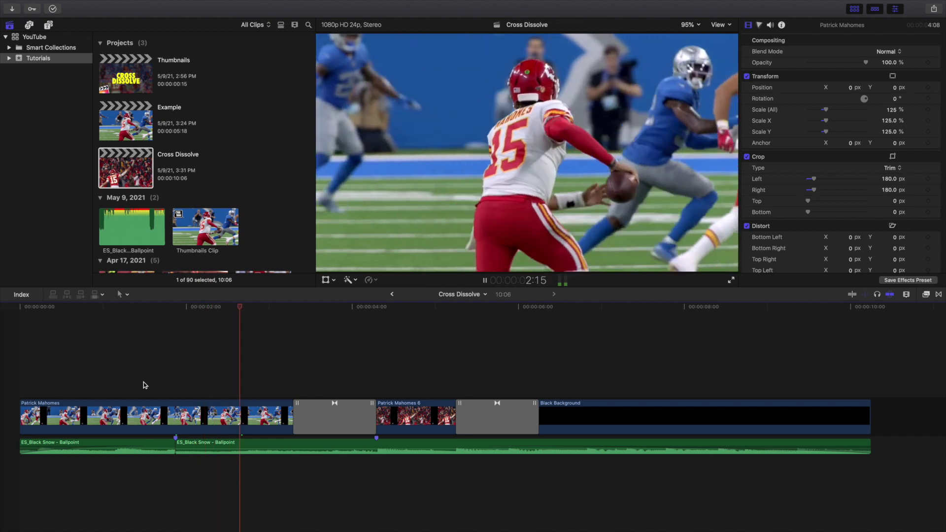
pyautogui.click(139, 383)
pyautogui.press('space')
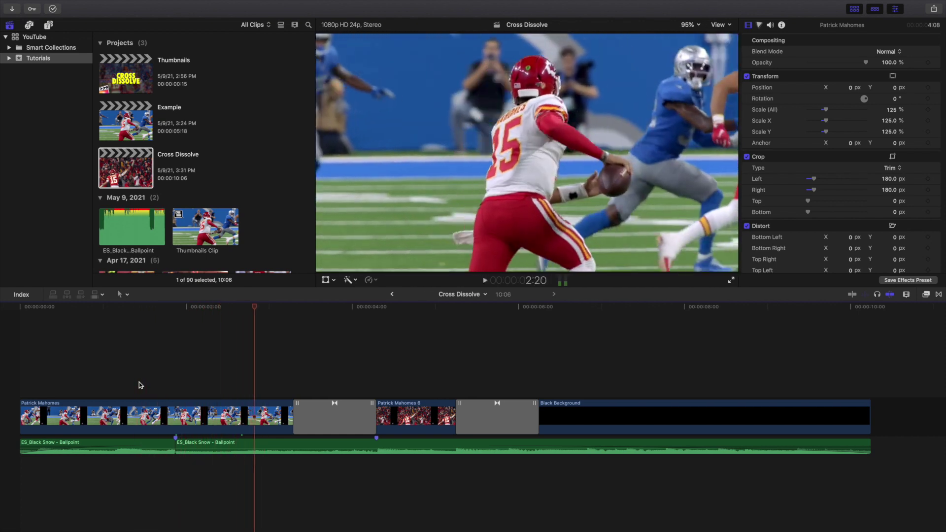
pyautogui.click(139, 383)
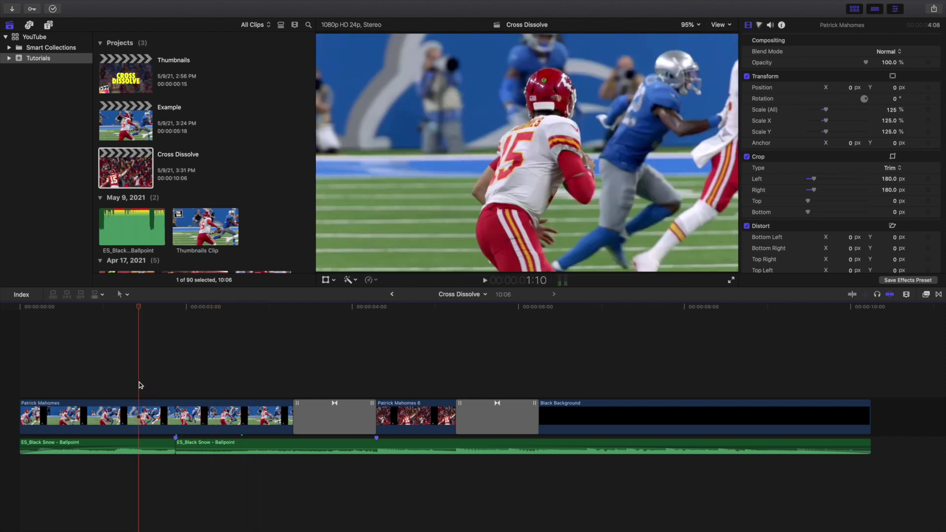
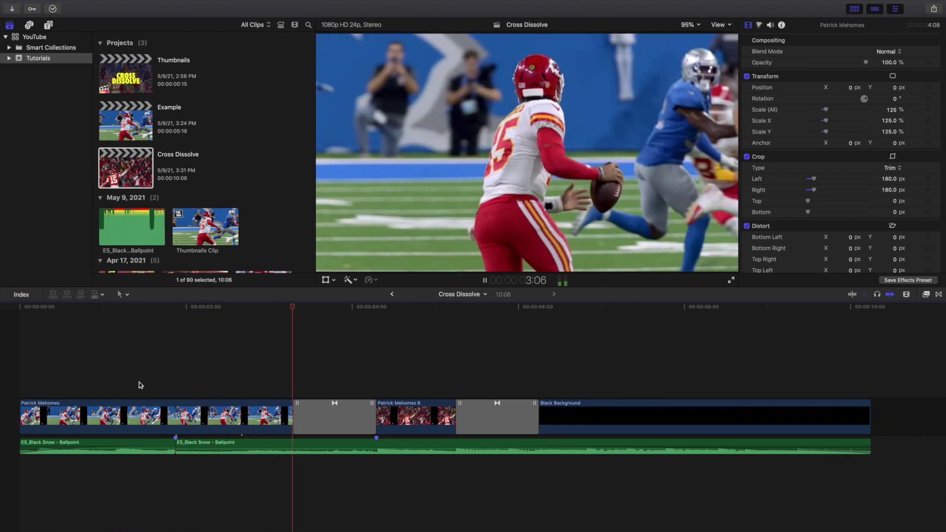
pyautogui.press('space')
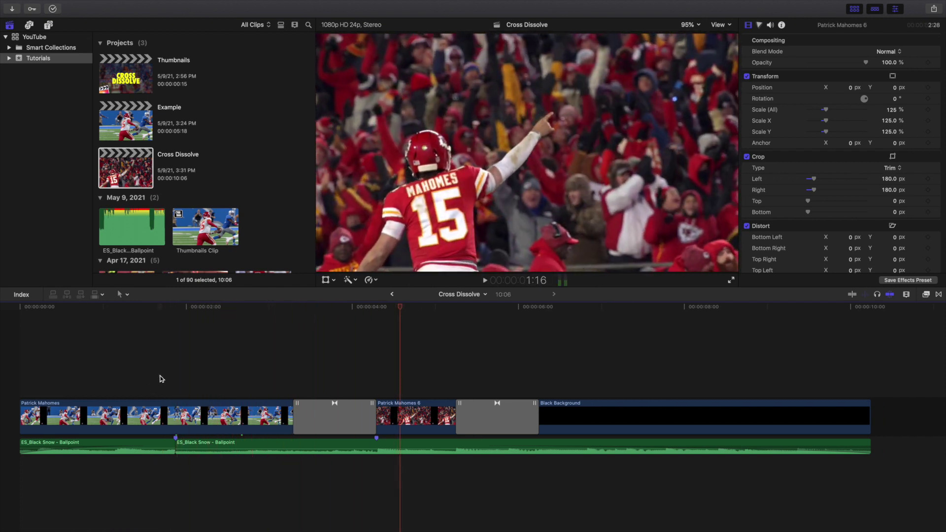
pyautogui.click(159, 376)
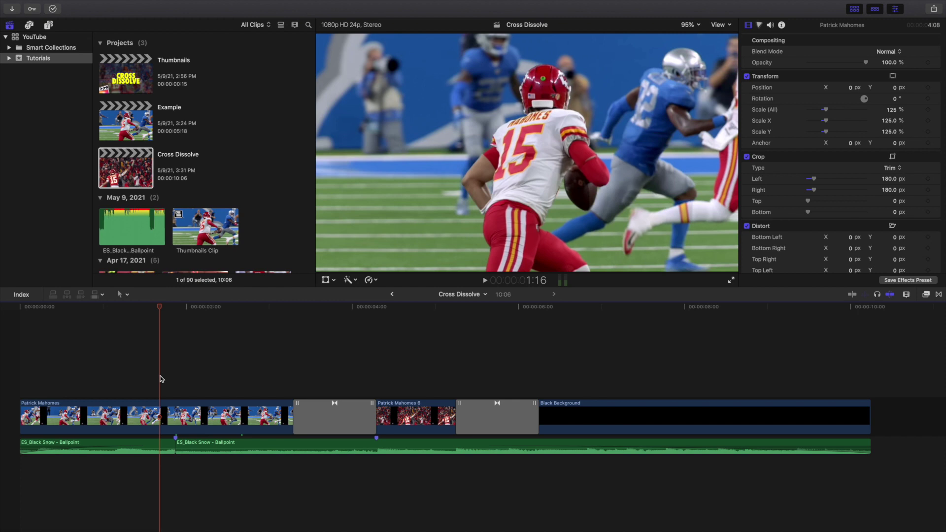
pyautogui.click(129, 382)
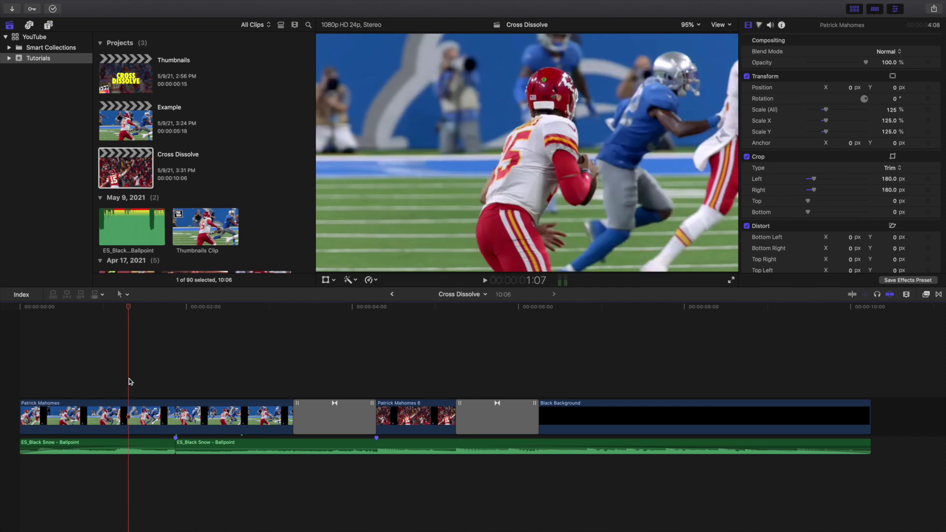
# - Add a Cross Dissolve at the split between the two music parts and delete the extra one at the start of the music
pyautogui.click(937, 294)
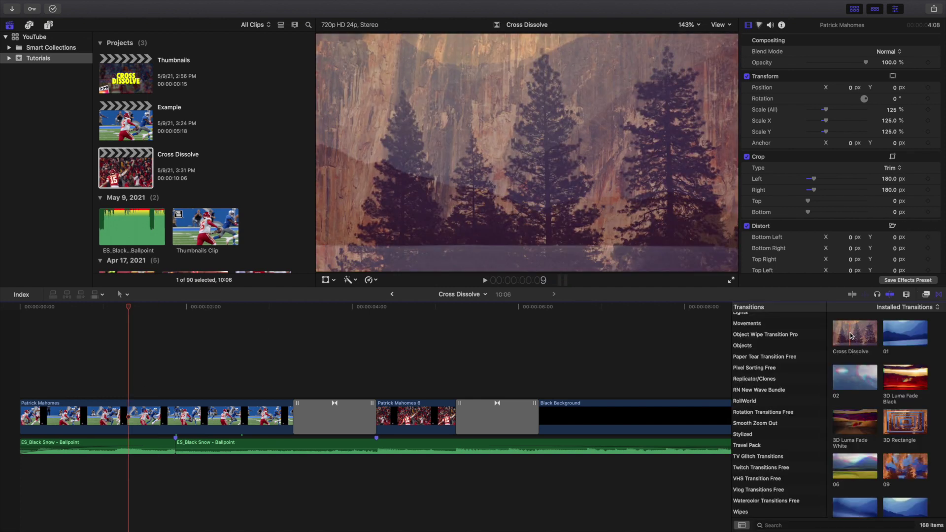
pyautogui.moveTo(850, 335); pyautogui.dragTo(180, 445)
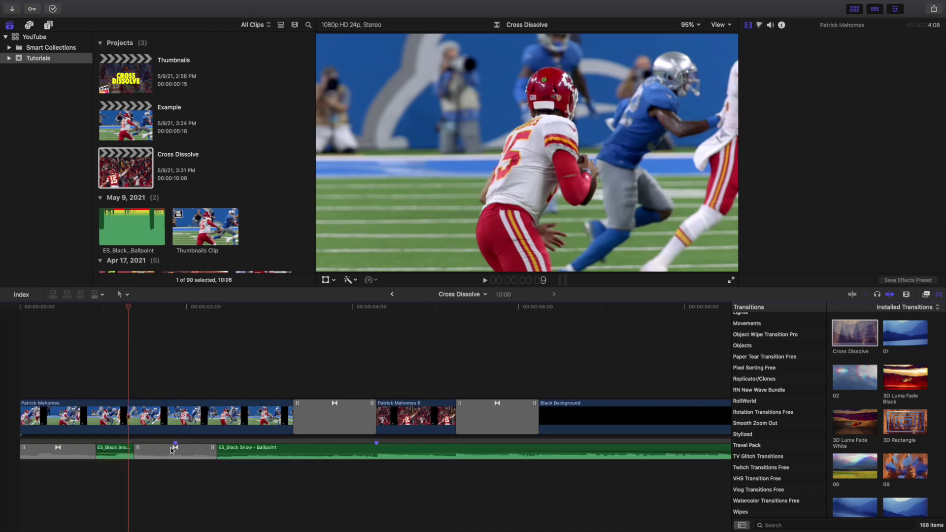
pyautogui.click(84, 451)
pyautogui.press('Delete')
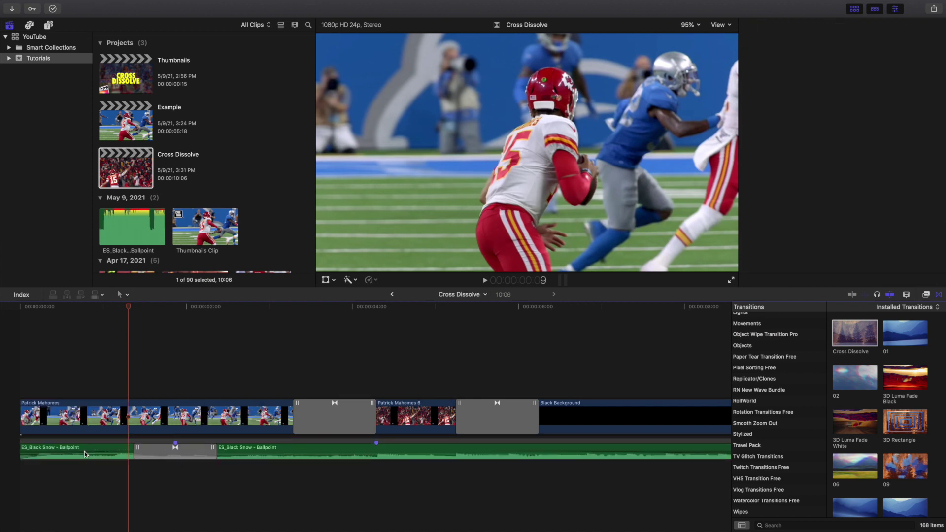
pyautogui.click(941, 295)
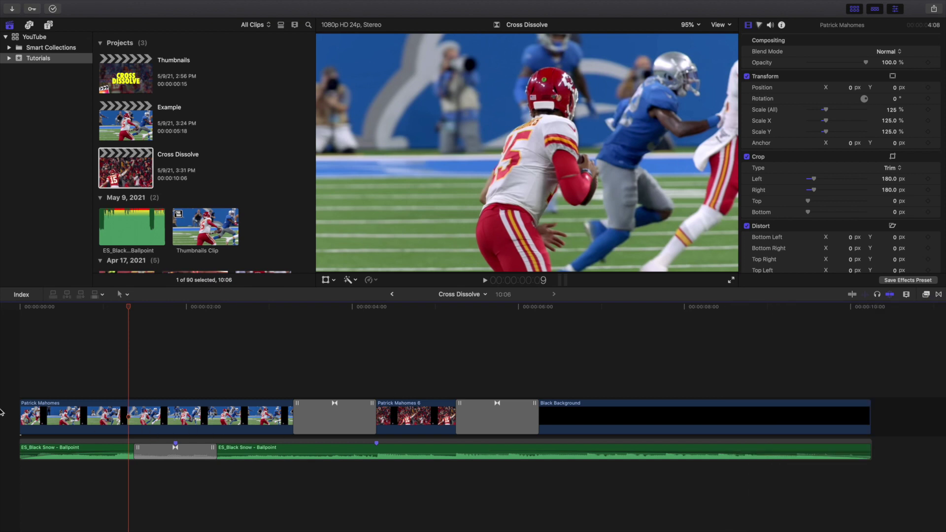
# - Replay the timeline from the start and across the music's Cross Dissolve to hear how the audio blends into the muffled part
pyautogui.click(16, 400)
pyautogui.press('space')
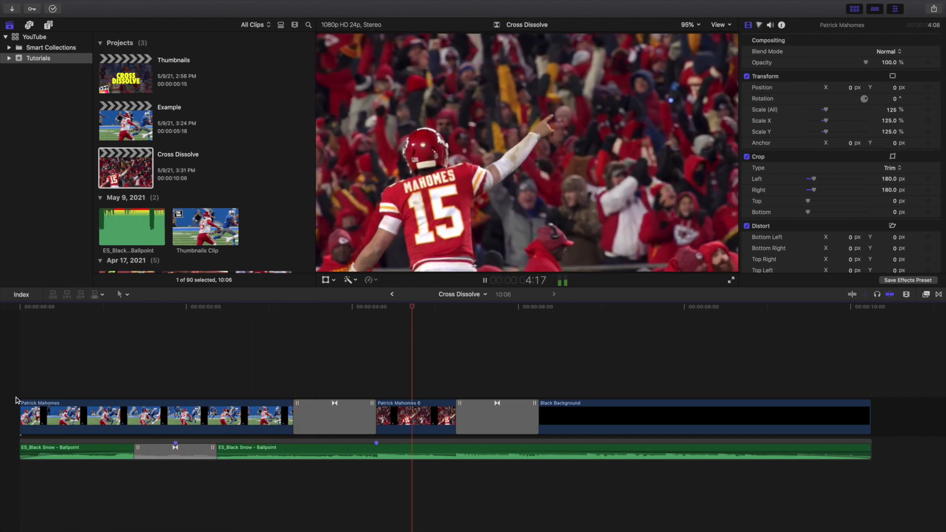
pyautogui.press('space')
pyautogui.press('Home')
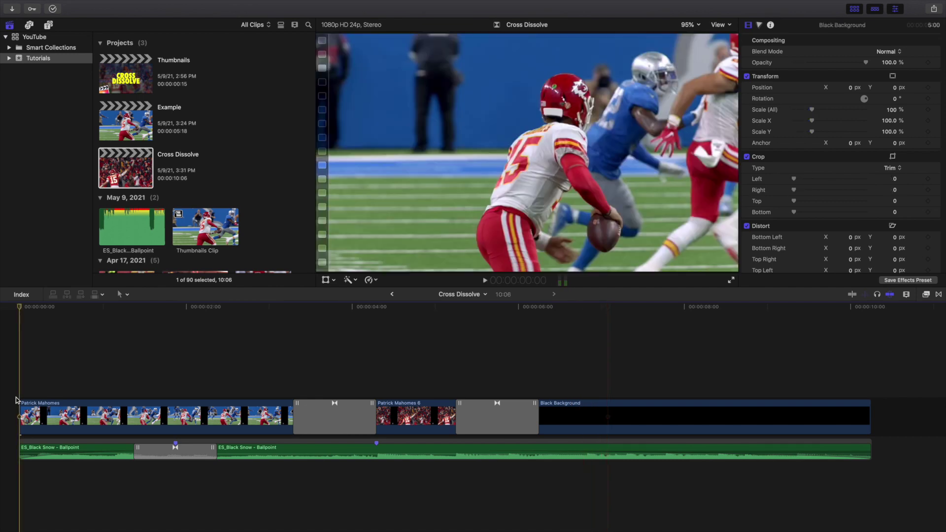
pyautogui.press('space')
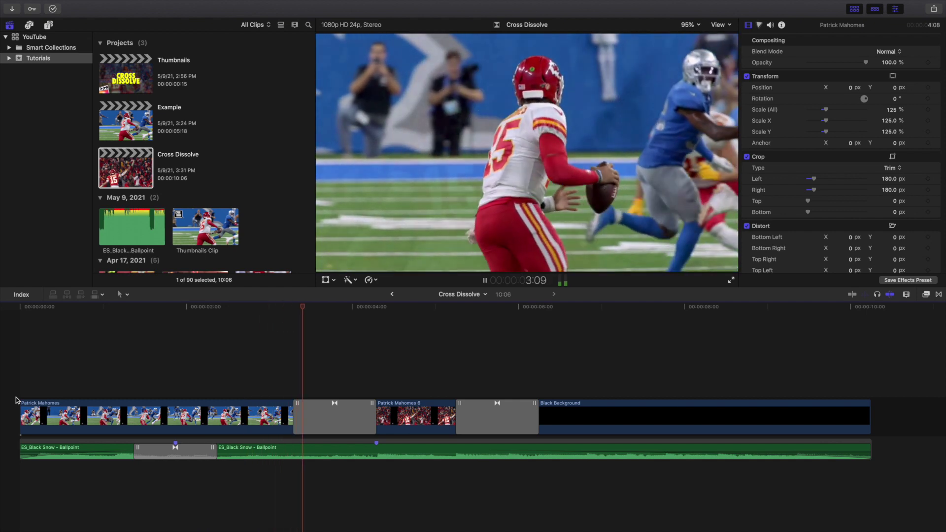
pyautogui.press('Home')
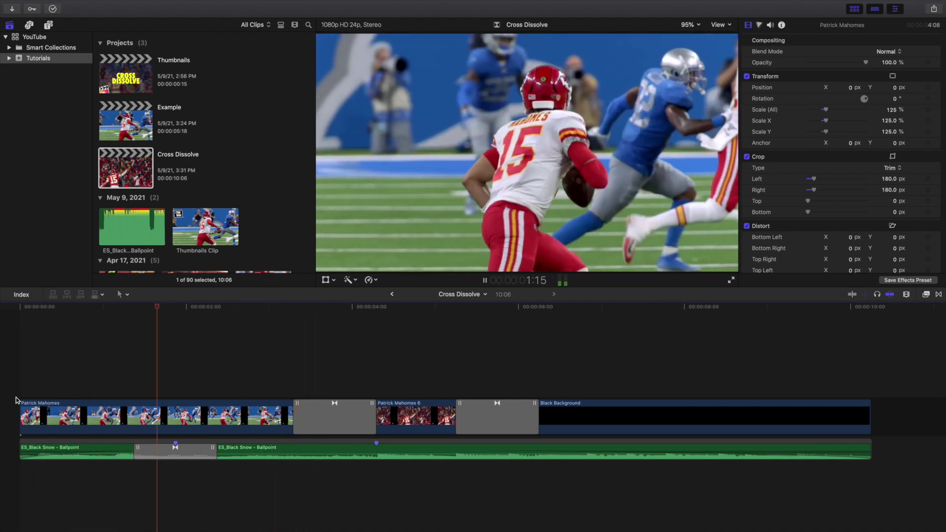
pyautogui.click(81, 370)
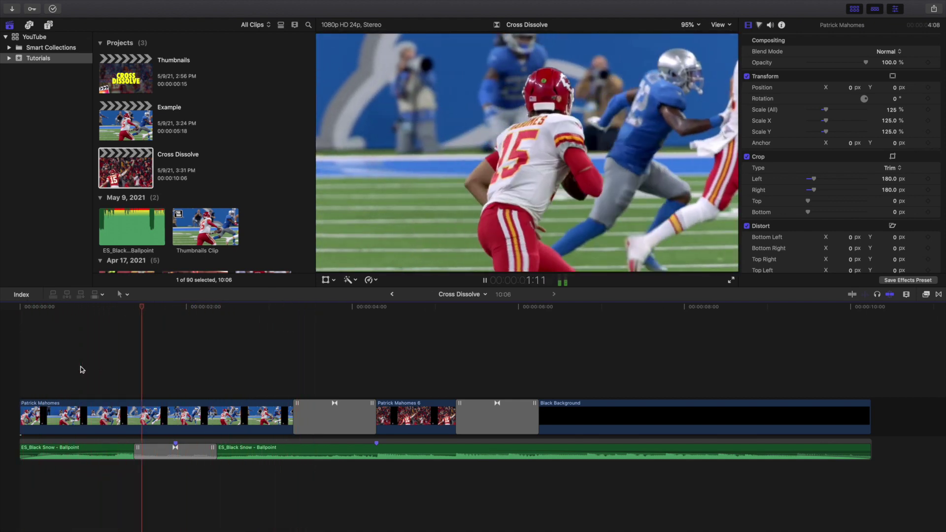
pyautogui.click(81, 369)
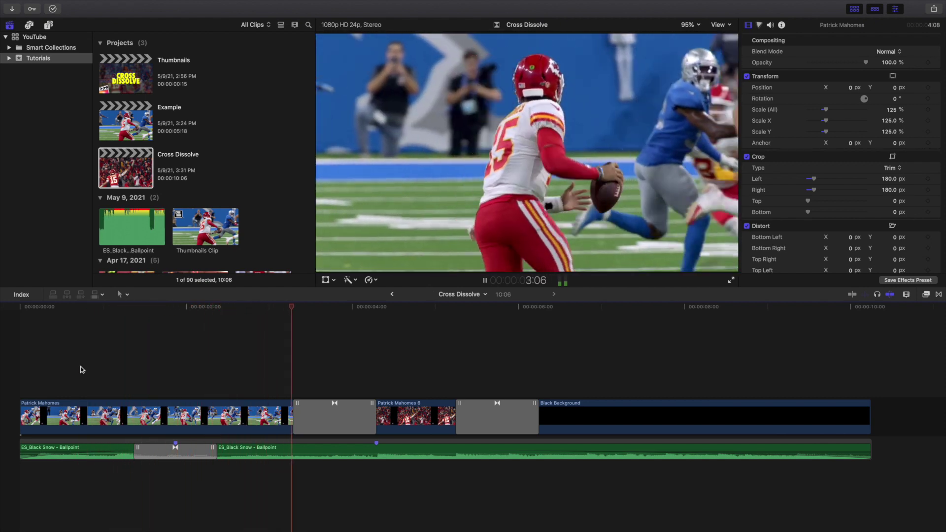
pyautogui.click(81, 370)
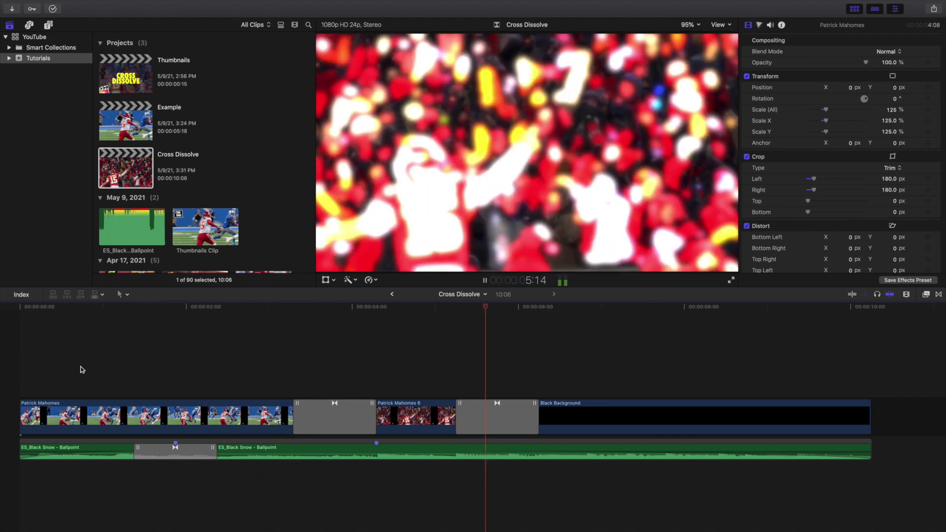
pyautogui.click(81, 369)
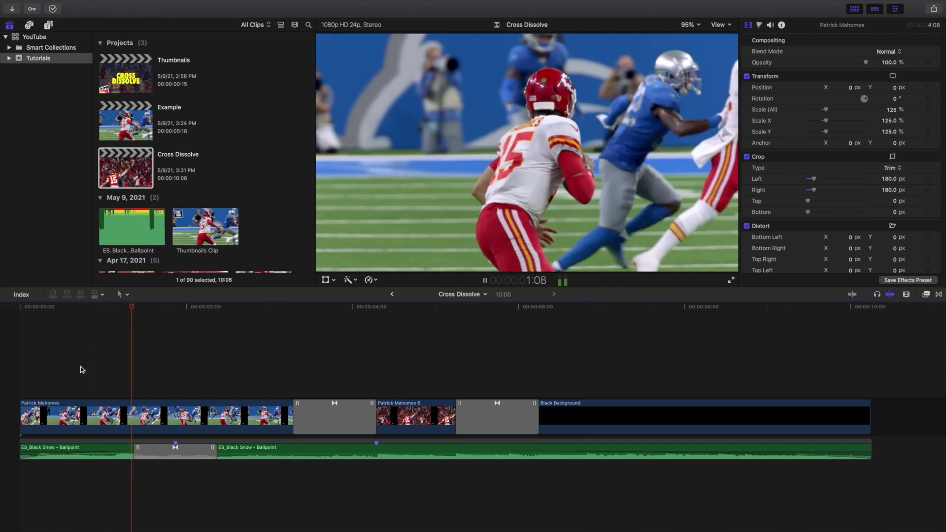
# - Stop playback and remove the Cross Dissolve between the two music parts
pyautogui.press('space')
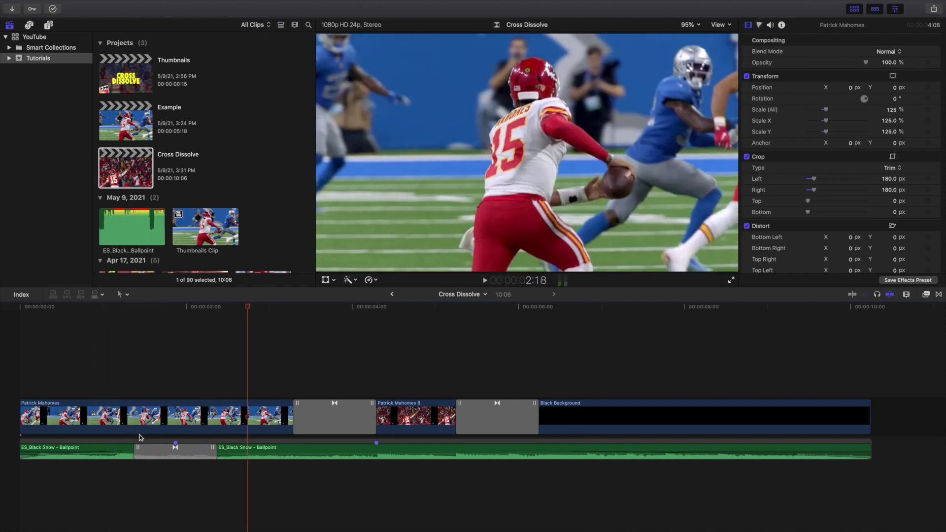
pyautogui.click(158, 450)
pyautogui.press('Delete')
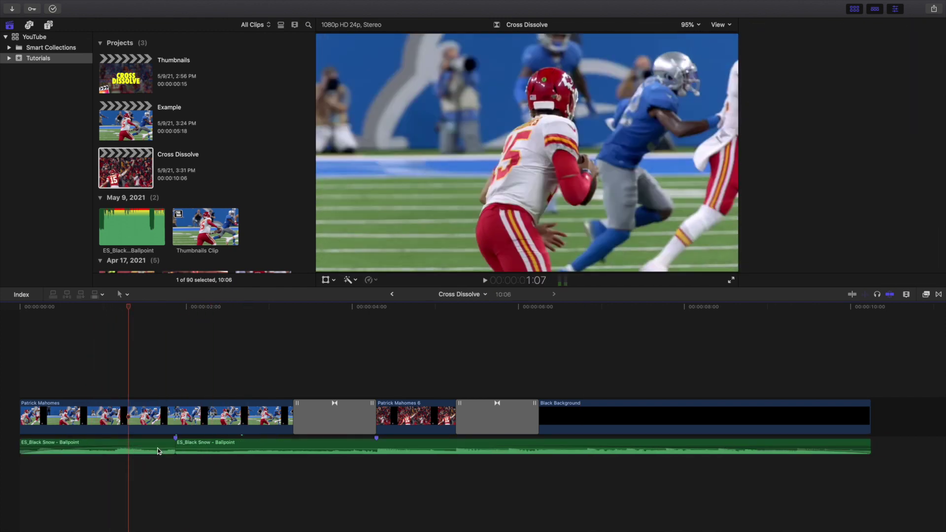
# - Undo the earlier music split and play the rejoined track from about the two-second mark
pyautogui.press('Down')
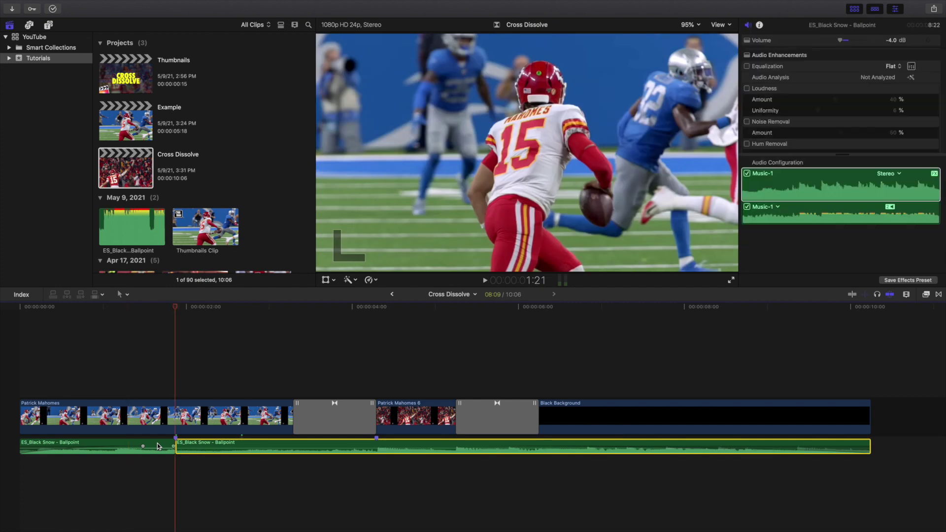
pyautogui.press('super+z')
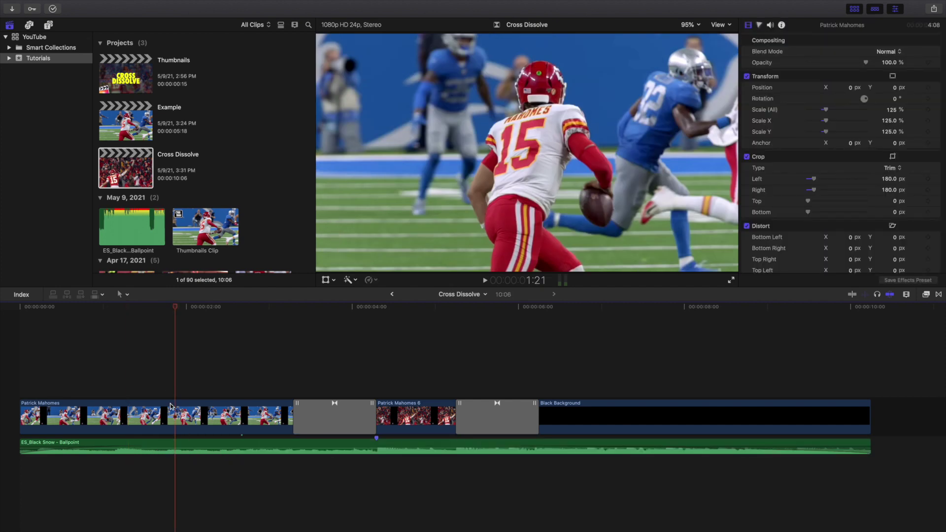
pyautogui.press('space')
pyautogui.click(161, 388)
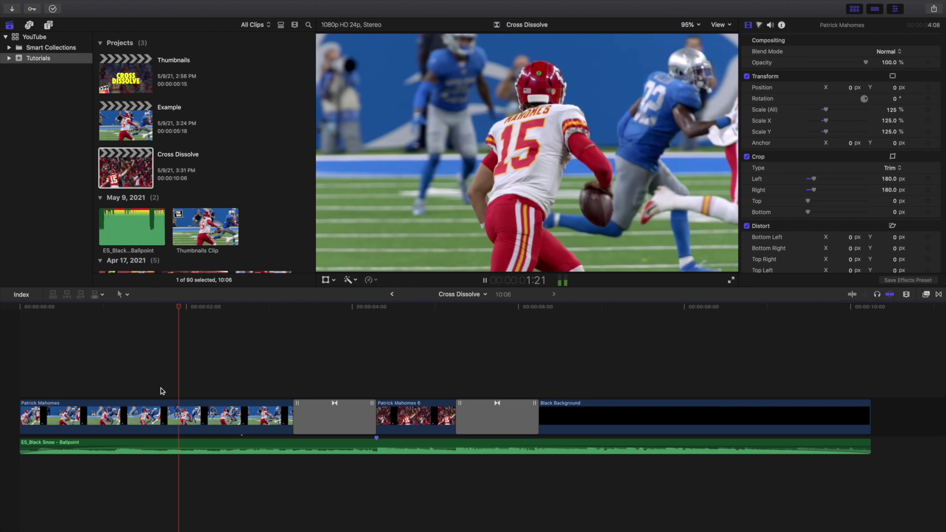
pyautogui.press('space')
# - Cut out the two-frame piece of music between 2:06 and 2:08 and close the gap it leaves
pyautogui.click(207, 444)
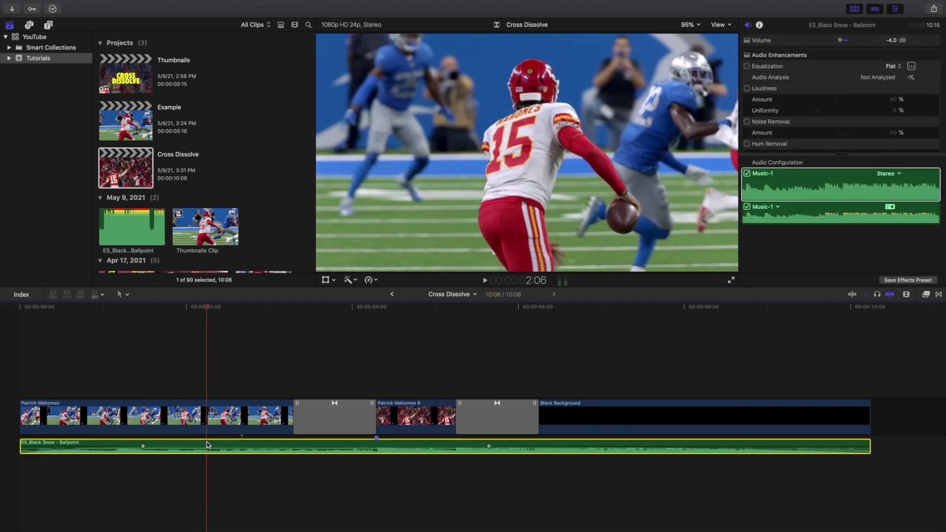
pyautogui.press('super+b')
pyautogui.press('Right')
pyautogui.press('Right')
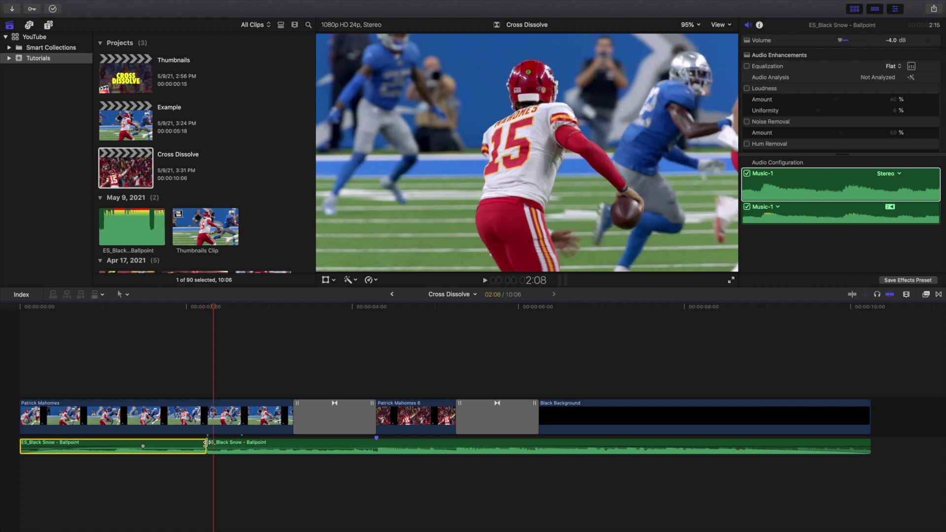
pyautogui.press('super+b')
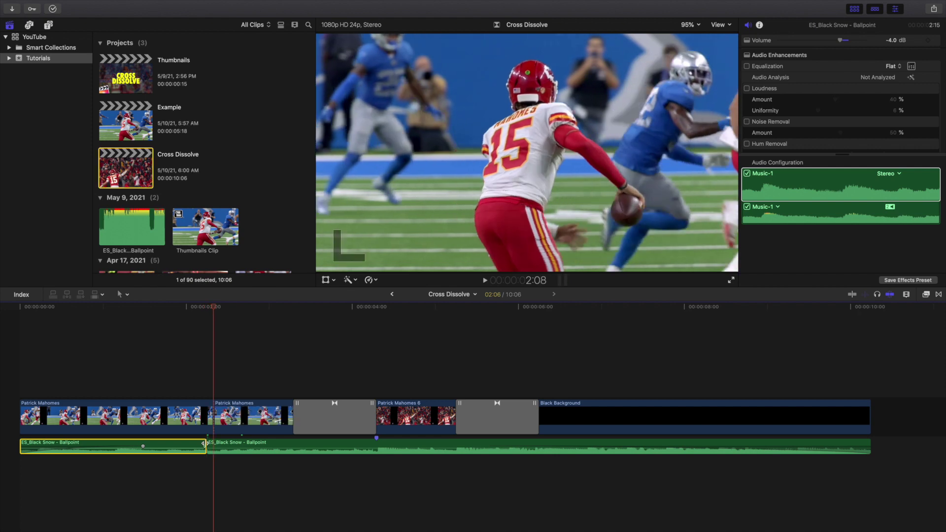
pyautogui.click(213, 446)
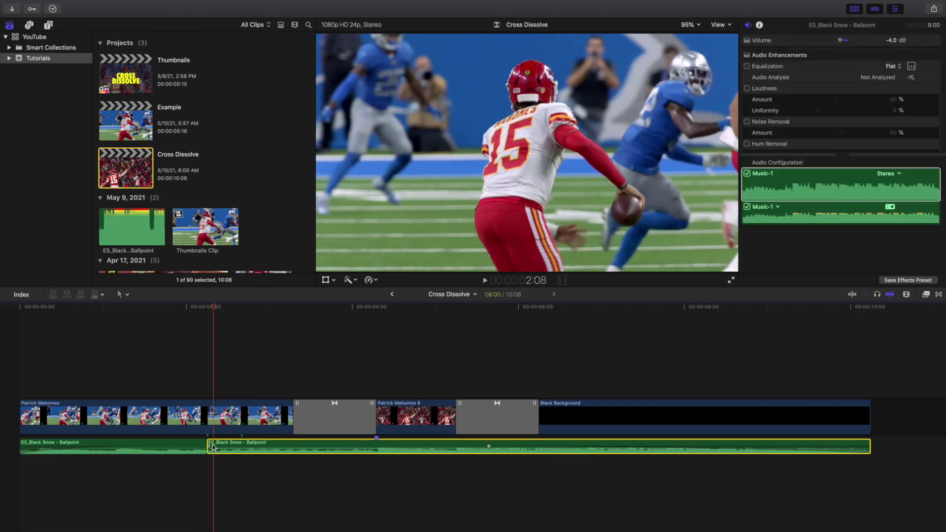
pyautogui.click(210, 445)
pyautogui.moveTo(207, 447); pyautogui.dragTo(209, 446)
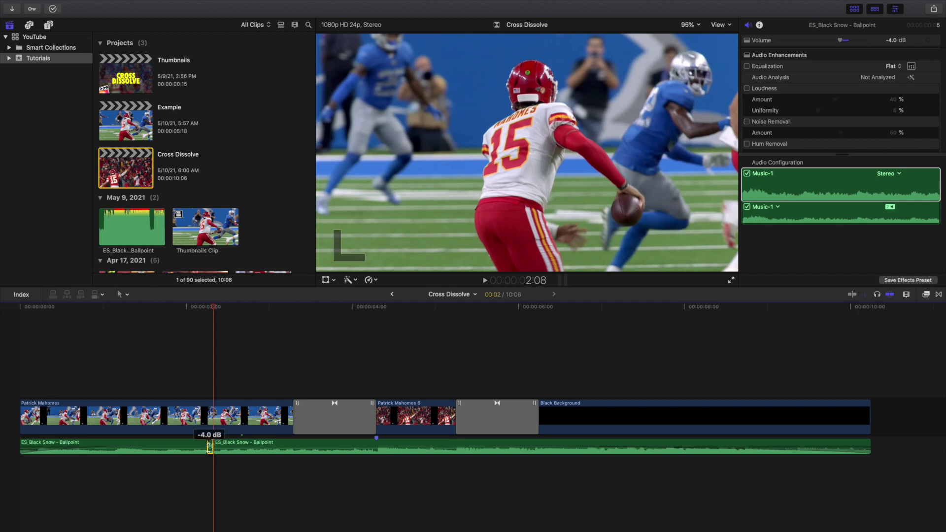
pyautogui.click(217, 436)
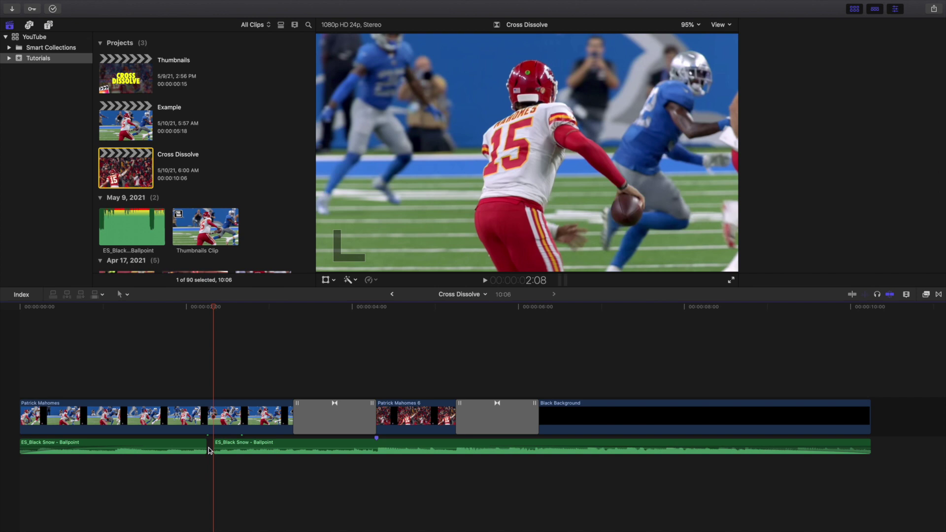
pyautogui.moveTo(253, 446); pyautogui.dragTo(241, 443)
# - Add a Cross Dissolve at the join between the two music parts and delete the extra one at the music's start
pyautogui.click(939, 294)
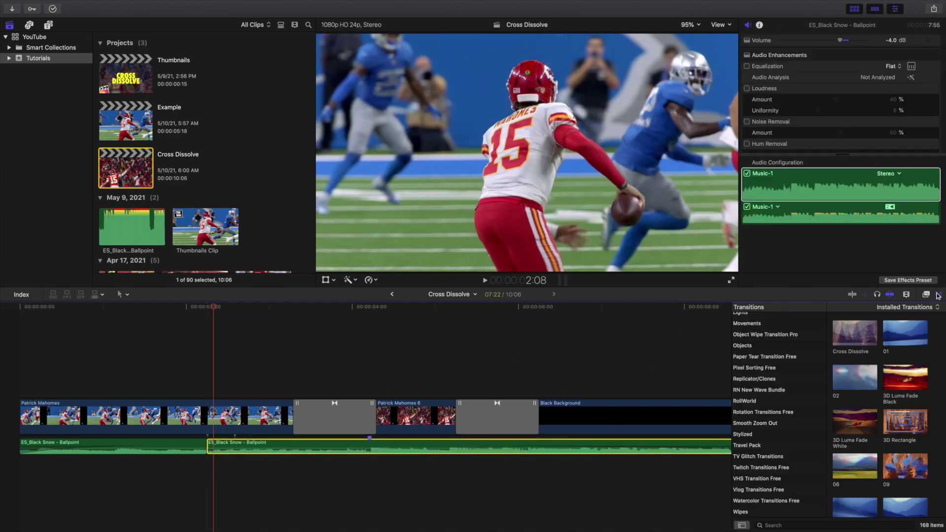
pyautogui.moveTo(844, 334); pyautogui.dragTo(202, 447)
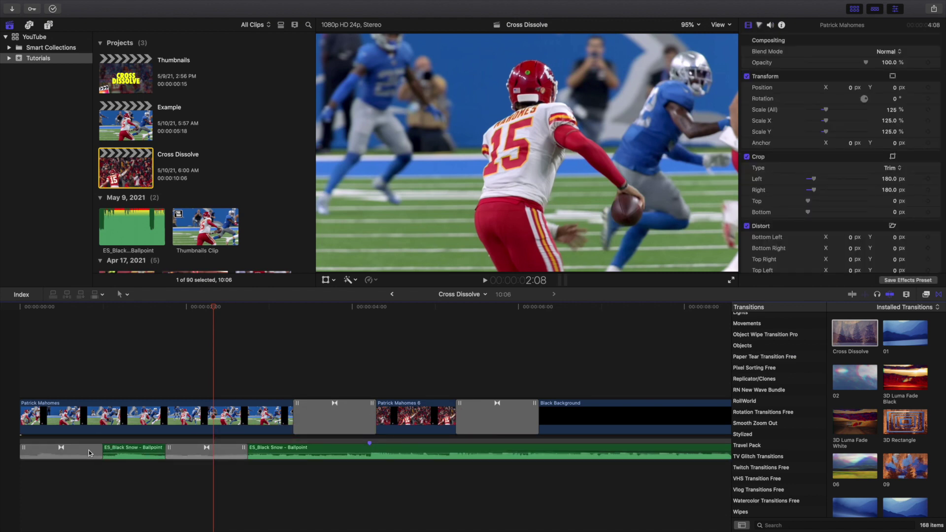
pyautogui.click(95, 451)
pyautogui.press('Delete')
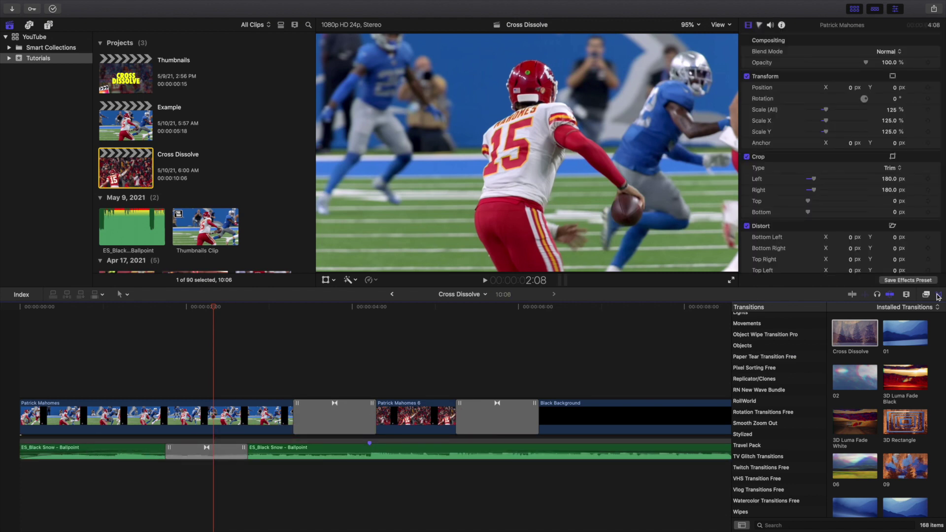
pyautogui.click(938, 294)
# - Play the timeline across the music's Cross Dissolve to hear how the cut blends
pyautogui.click(83, 386)
pyautogui.press('space')
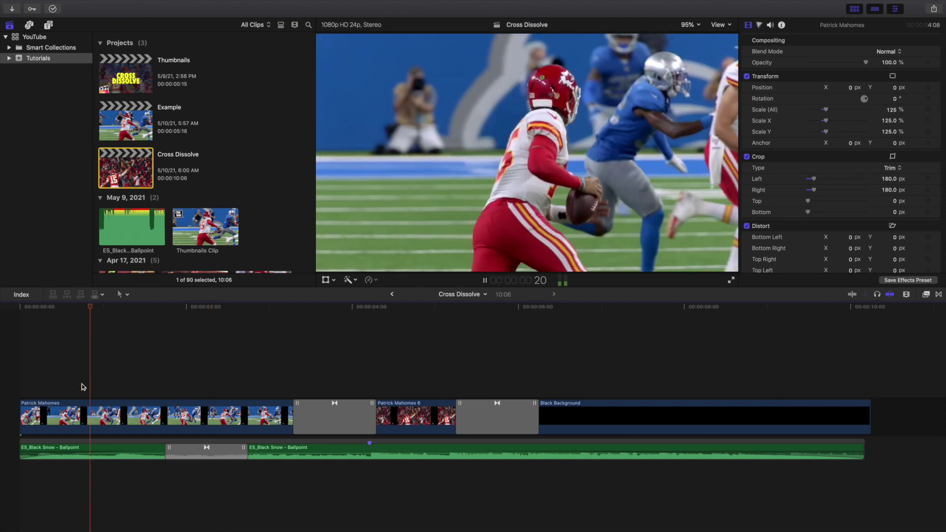
pyautogui.press('space')
# - Undo the music's Cross Dissolve, the gap closing and the cuts to restore the music as one uncut clip
pyautogui.press('super+z')
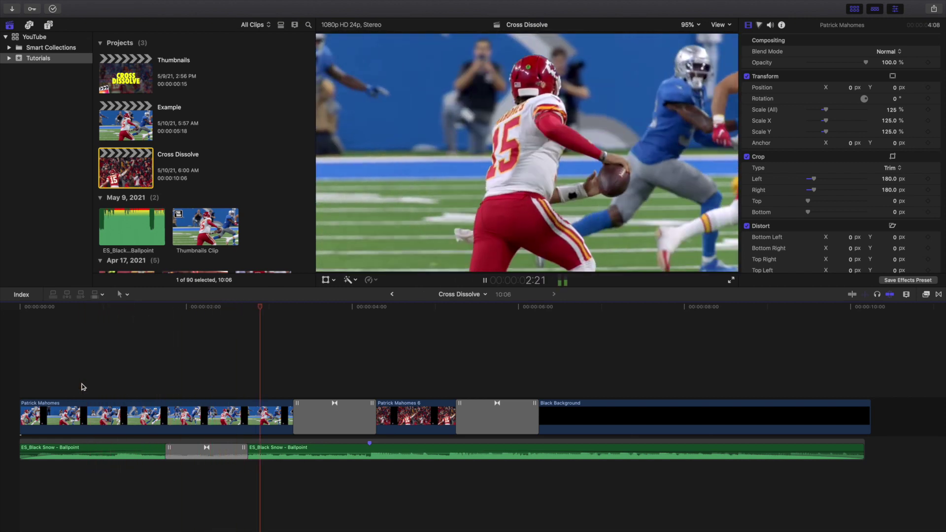
pyautogui.press('super+z')
pyautogui.press('super+z')
pyautogui.press('super+z')
pyautogui.press('super+z')
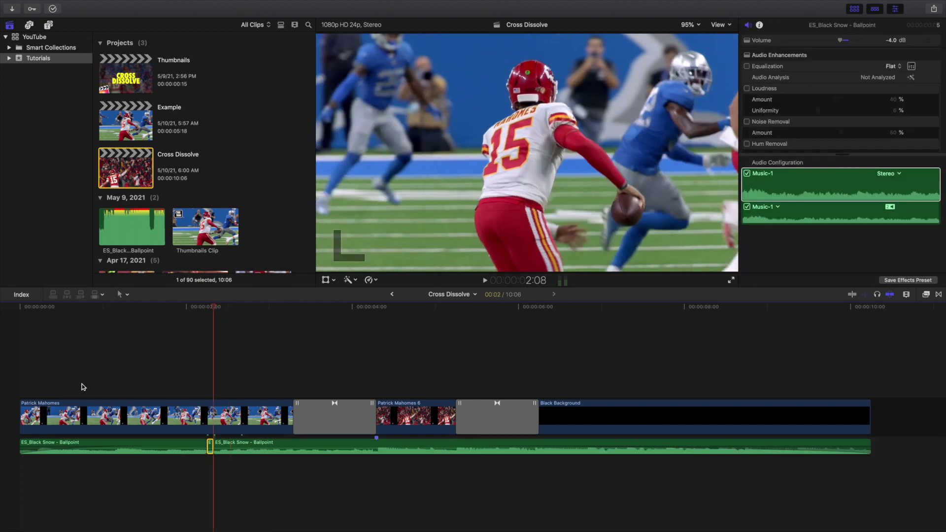
pyautogui.press('super+z')
pyautogui.press('super+z')
pyautogui.press('super+z')
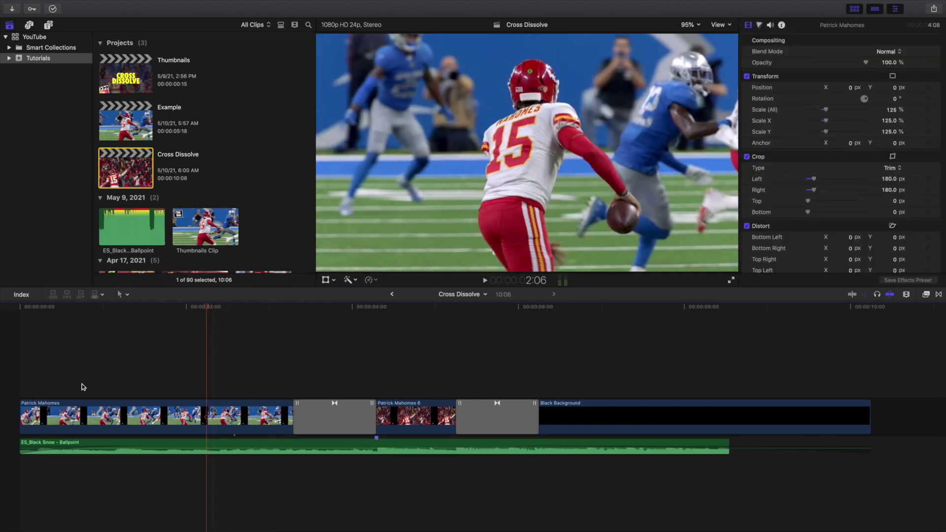
# - Replay the uncut music several times from about the two-second mark to listen for a suitable cutting point
pyautogui.click(212, 378)
pyautogui.press('space')
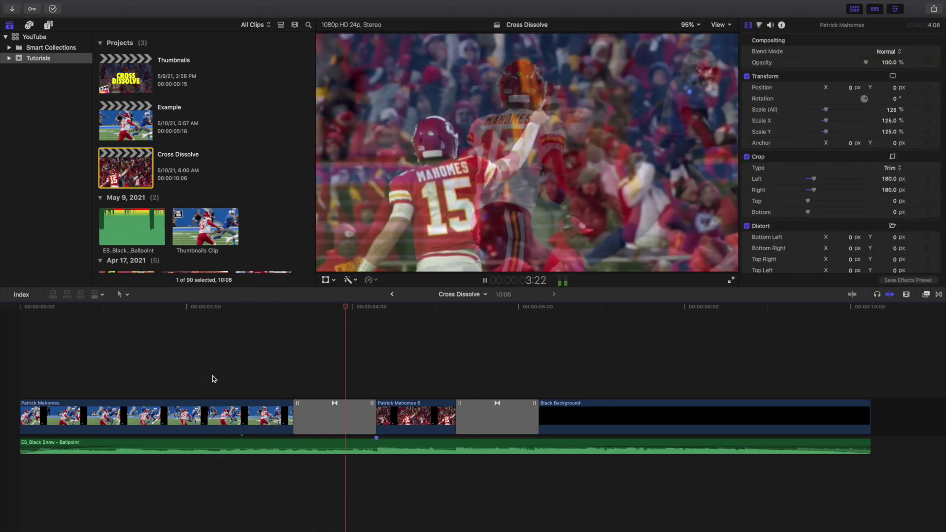
pyautogui.click(212, 378)
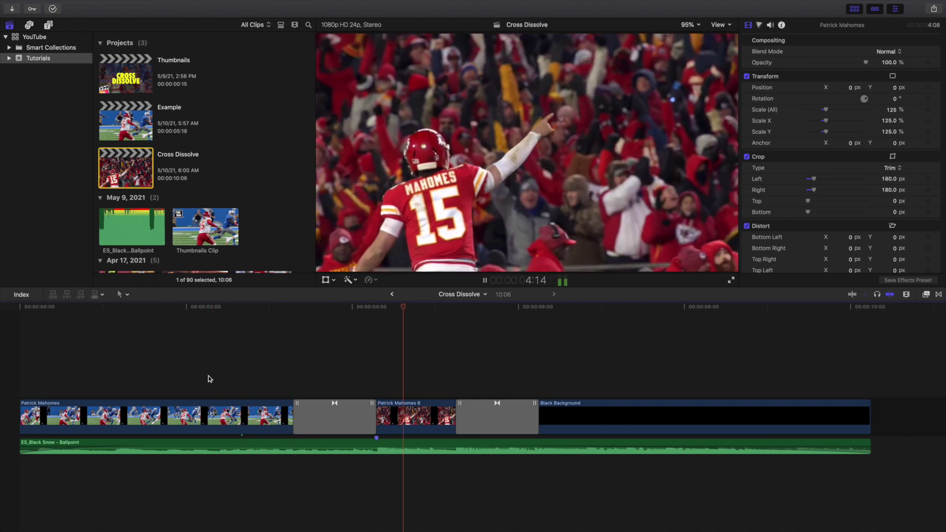
pyautogui.press('space')
pyautogui.click(192, 378)
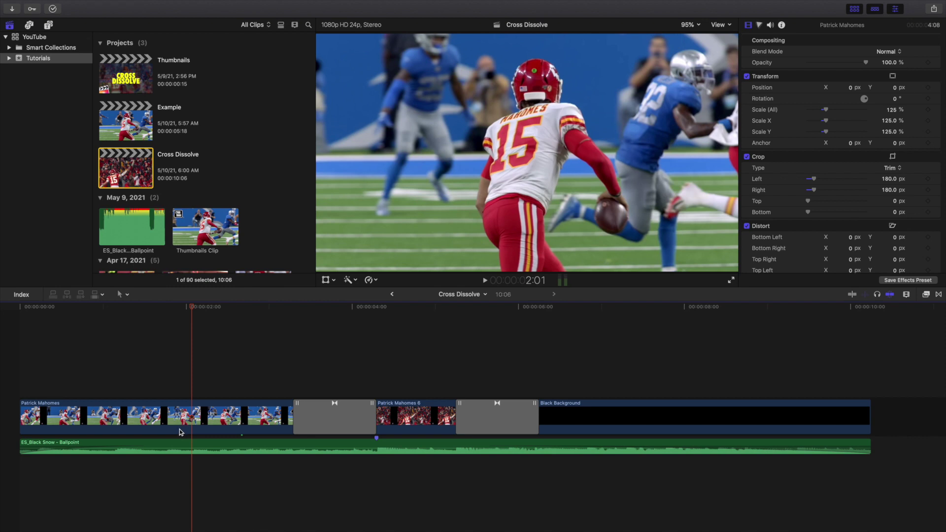
pyautogui.press('space')
pyautogui.press('space')
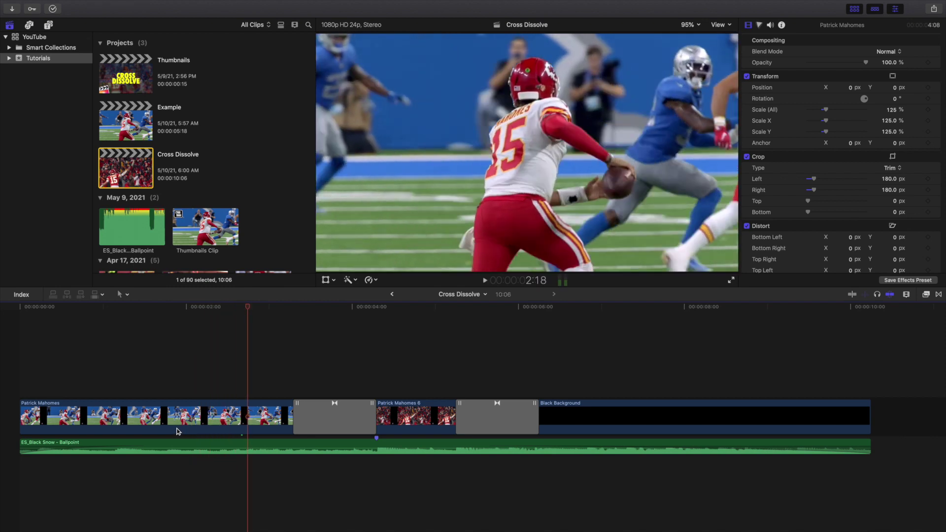
pyautogui.click(186, 386)
pyautogui.press('space')
pyautogui.press('space')
# - Try splitting the music at 2:18, and undo the split
pyautogui.click(248, 447)
pyautogui.press('super+b')
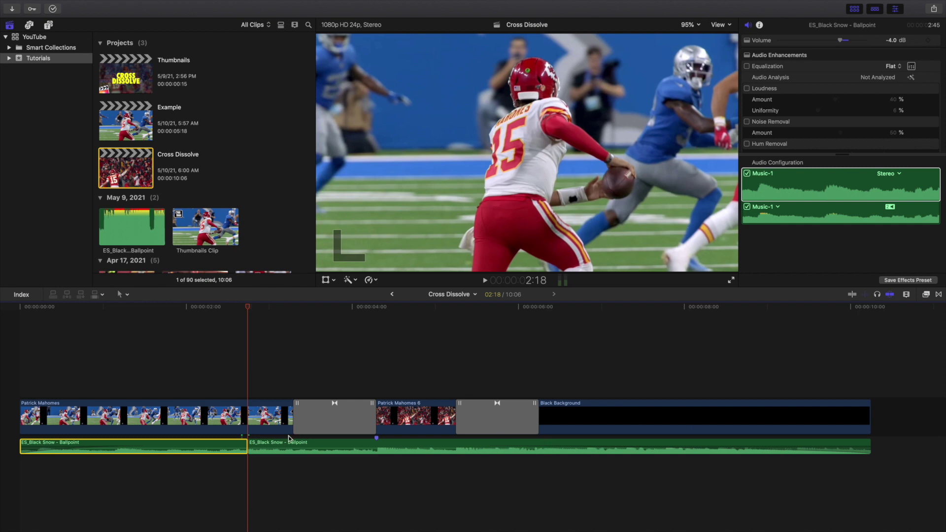
pyautogui.moveTo(261, 456)
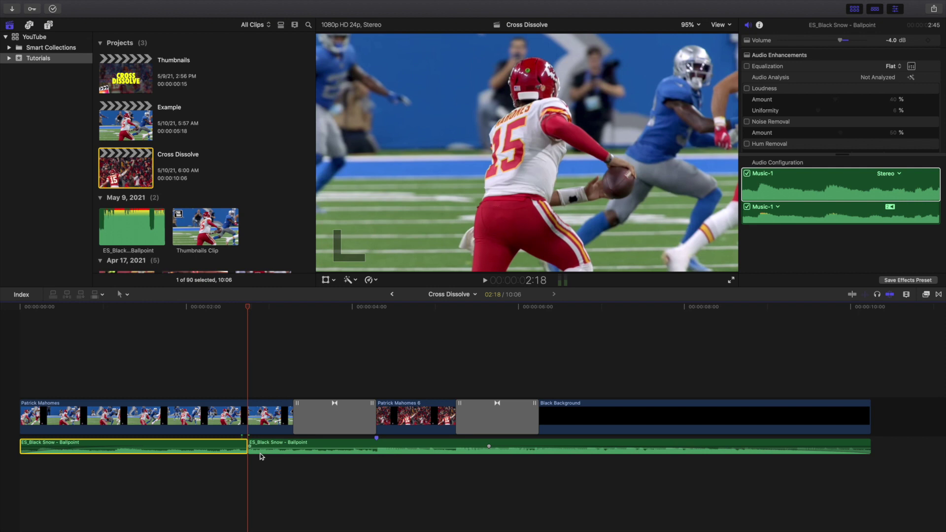
pyautogui.press('super+z')
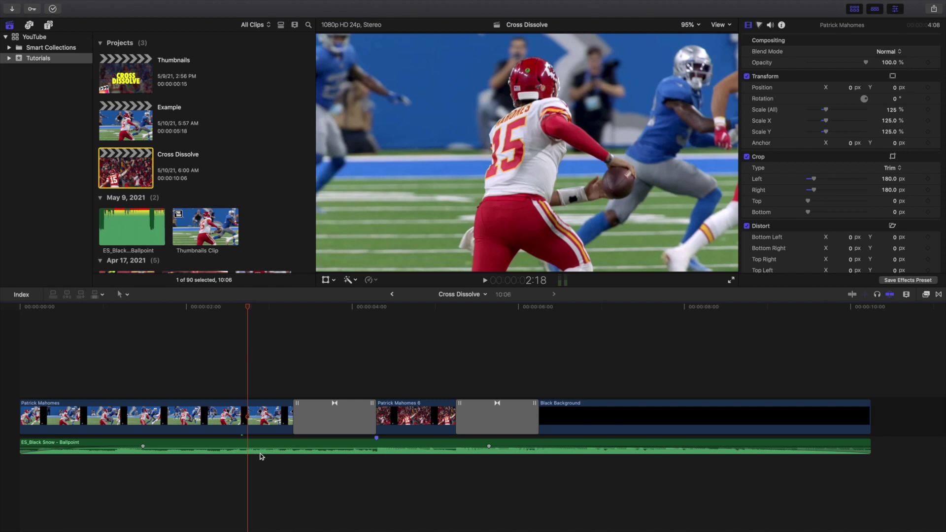
# - Play the timeline through the transition between the two video clips, and stop playback
pyautogui.press('Home')
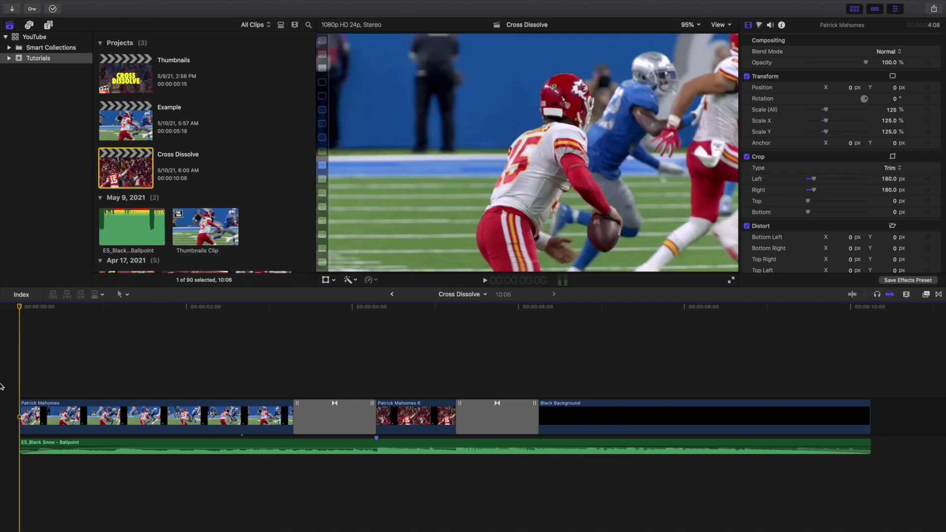
pyautogui.click(239, 349)
pyautogui.press('space')
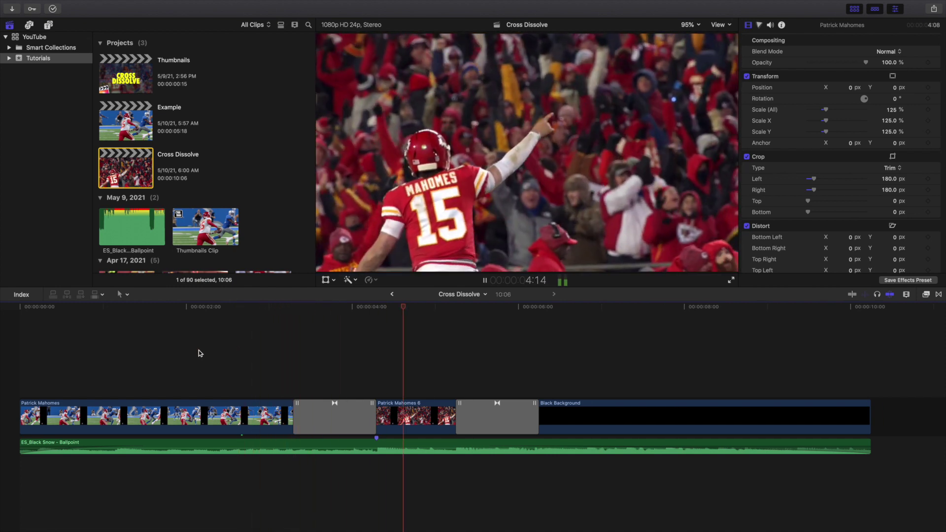
pyautogui.press('space')
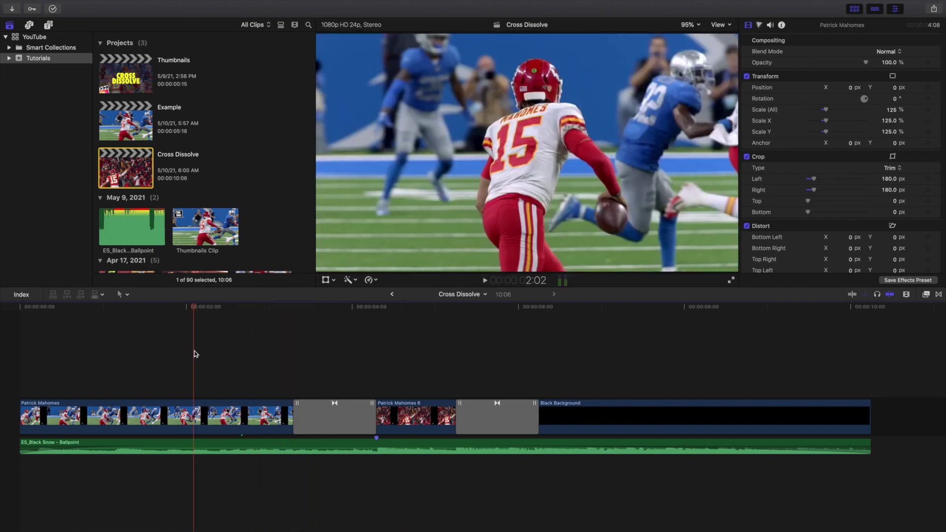
# - Replay the timeline from the start through both video transitions and inspect the settings of the Bloom transition before the black background
pyautogui.hscroll(2, 191, 374)
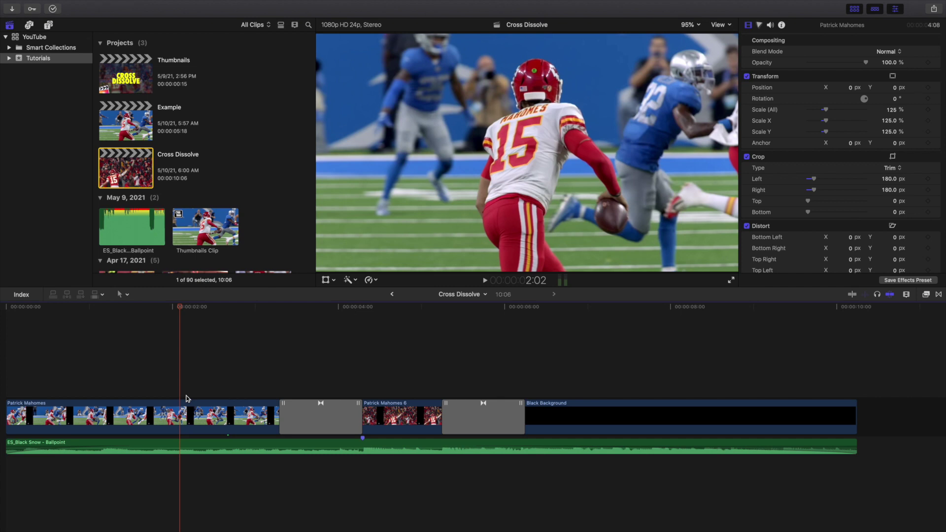
pyautogui.hscroll(-2, 134, 386)
pyautogui.click(12, 380)
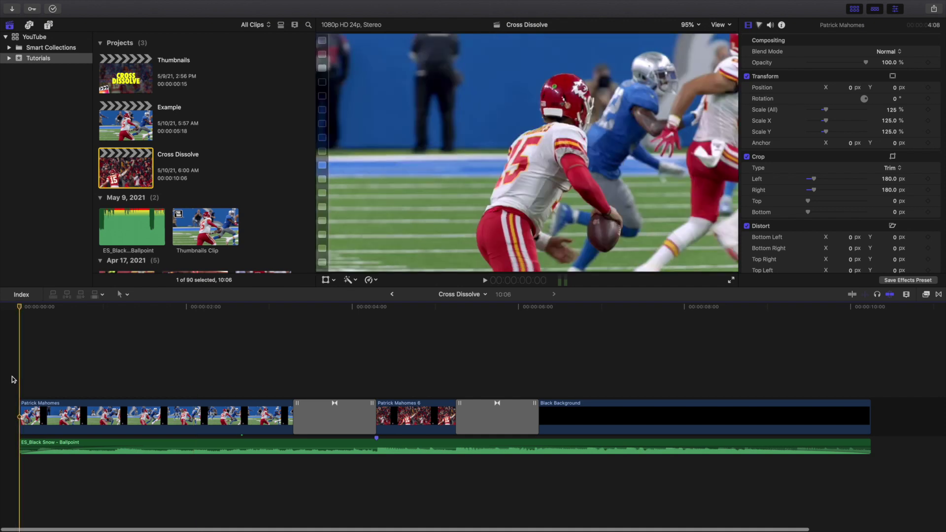
pyautogui.press('space')
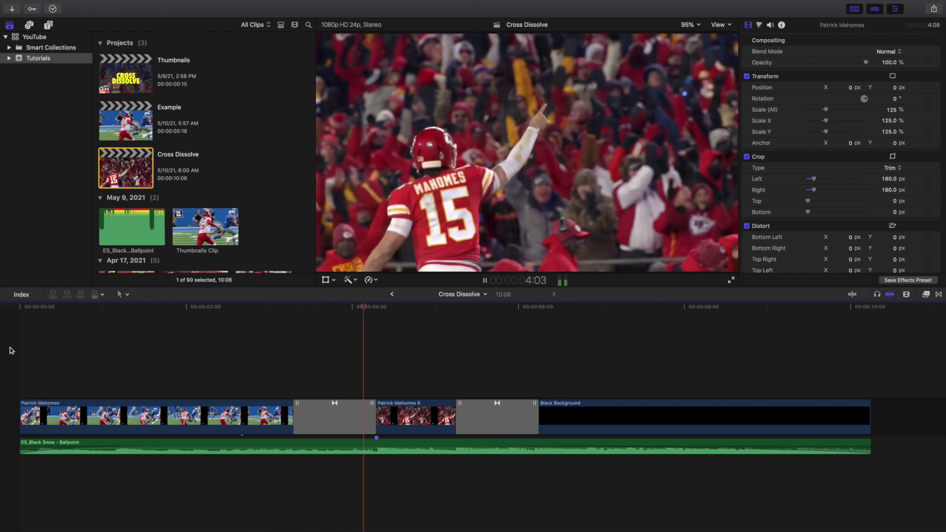
pyautogui.press('space')
pyautogui.press('Home')
pyautogui.press('space')
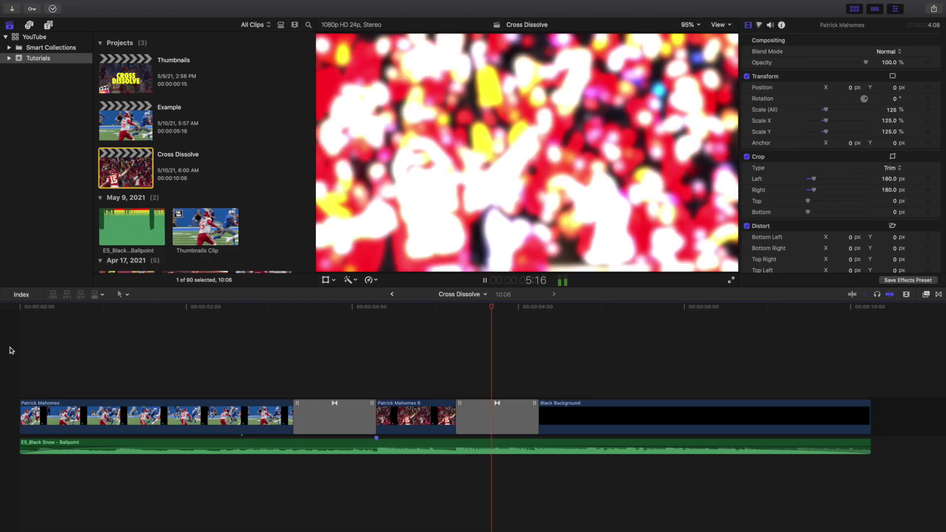
pyautogui.press('space')
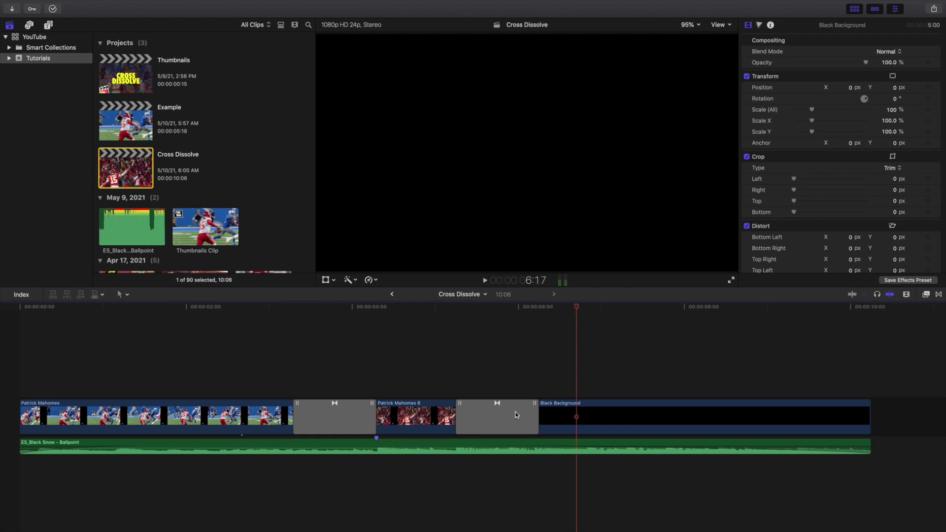
pyautogui.click(520, 414)
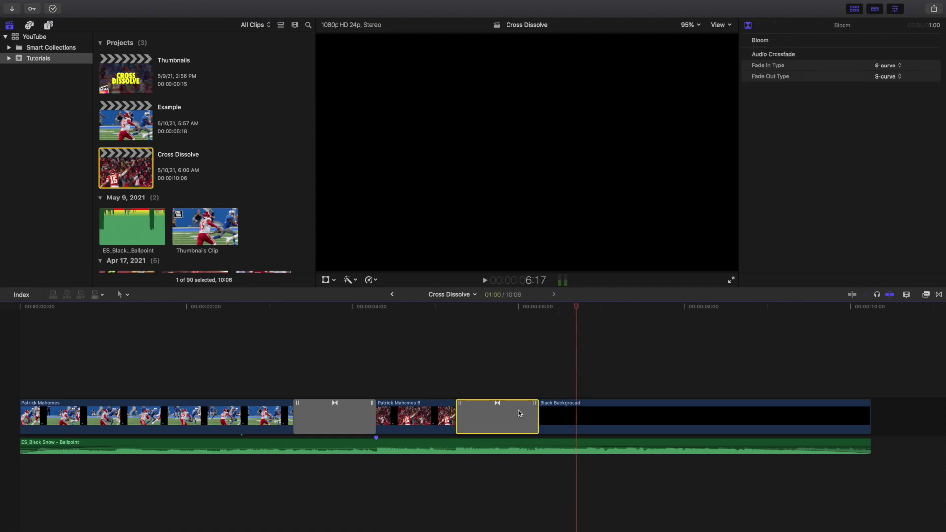